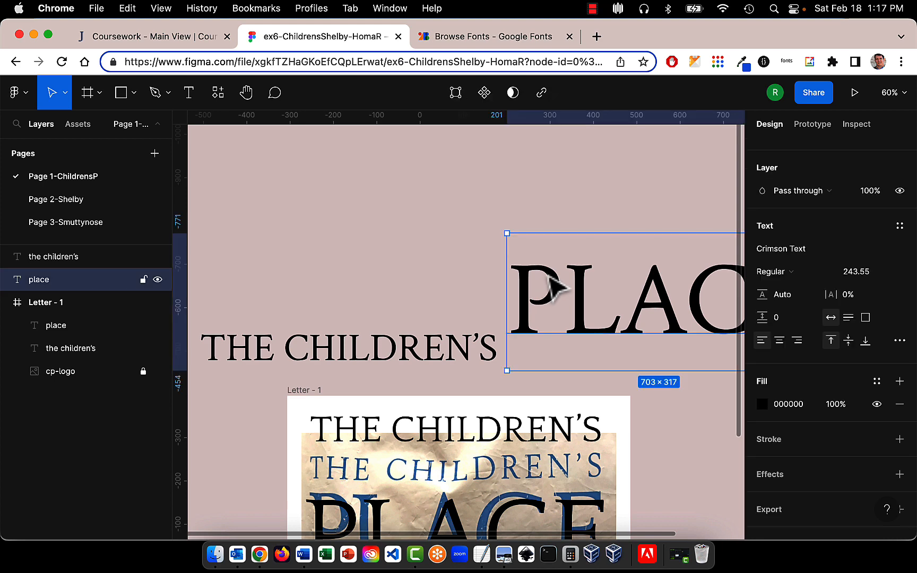
- Delete the two loose text samples, "place" and "the children's", that sit outside and above the Letter - 1 frame
{"action": "key", "text": "Delete"}
{"action": "left_click", "coordinate": [436, 350]}
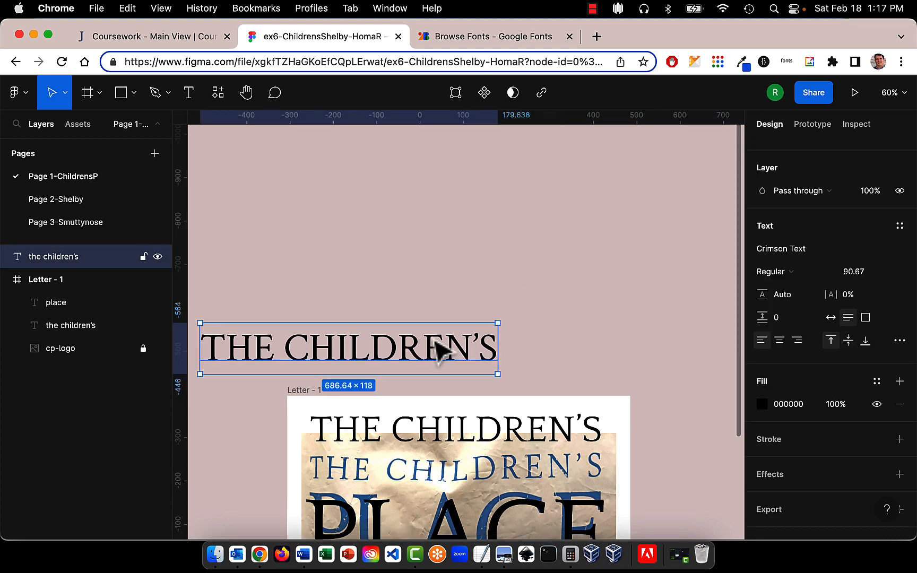
{"action": "key", "text": "Delete"}
{"action": "scroll", "coordinate": [437, 350], "scroll_direction": "down", "scroll_amount": 6}
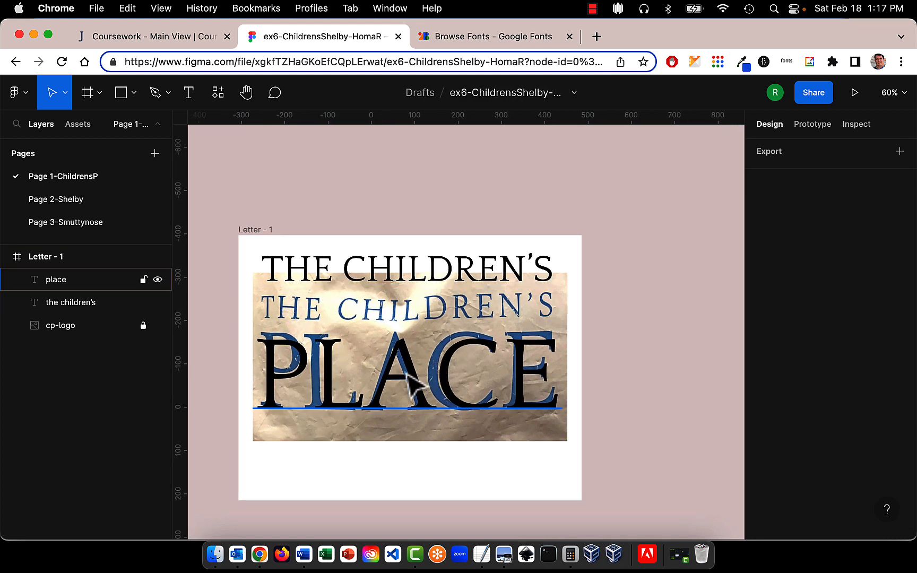
- Move the black "THE CHILDREN'S" text up to the frame's upper edge and set its letter spacing to 4.5%
{"action": "left_click", "coordinate": [414, 383]}
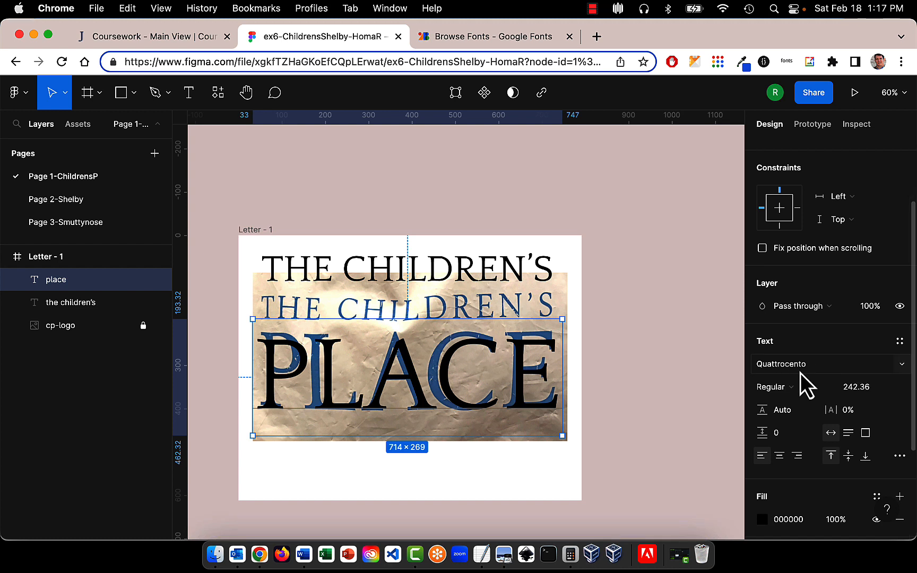
{"action": "left_click", "coordinate": [510, 268]}
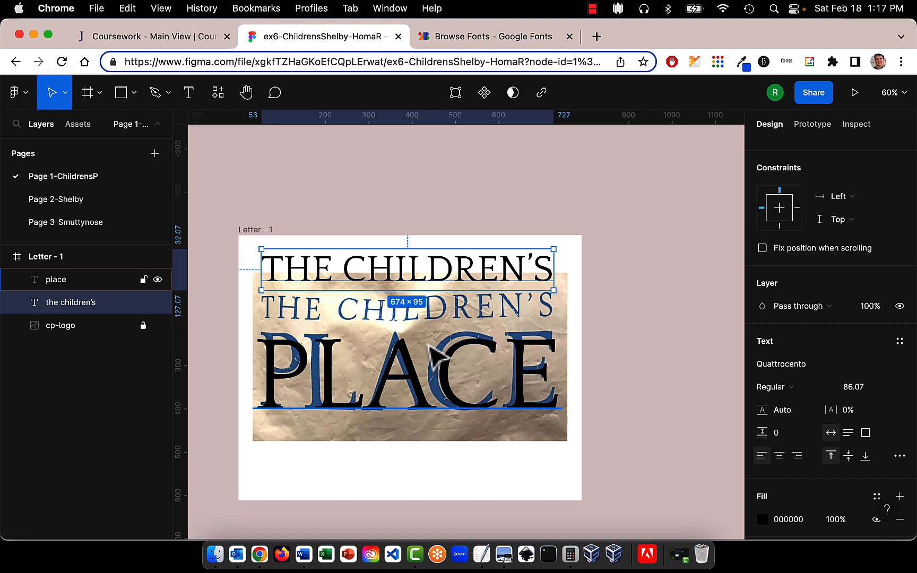
{"action": "scroll", "coordinate": [435, 354], "scroll_direction": "up", "scroll_amount": 5, "text": "ctrl"}
{"action": "scroll", "coordinate": [436, 356], "scroll_direction": "left", "scroll_amount": 2}
{"action": "scroll", "coordinate": [436, 355], "scroll_direction": "up", "scroll_amount": 2}
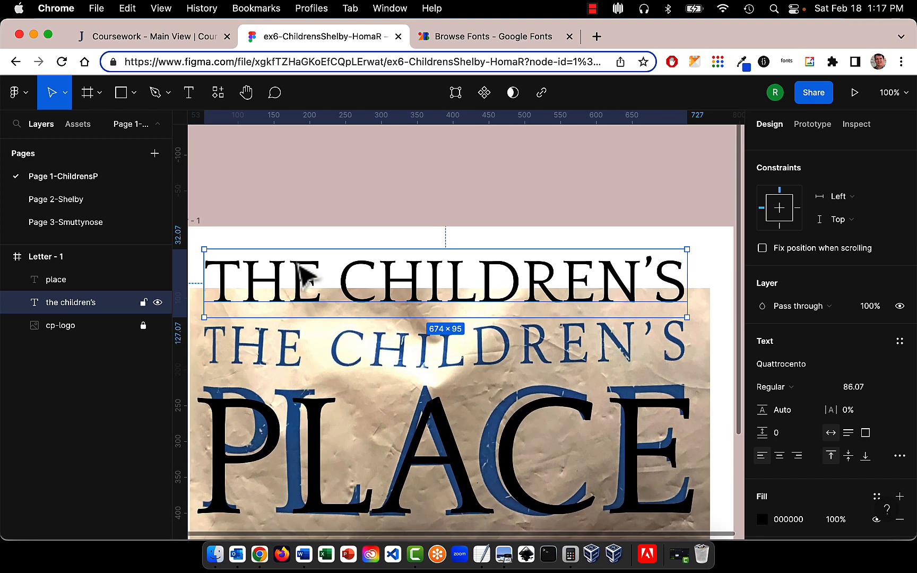
{"action": "left_click_drag", "start_coordinate": [300, 267], "coordinate": [299, 244]}
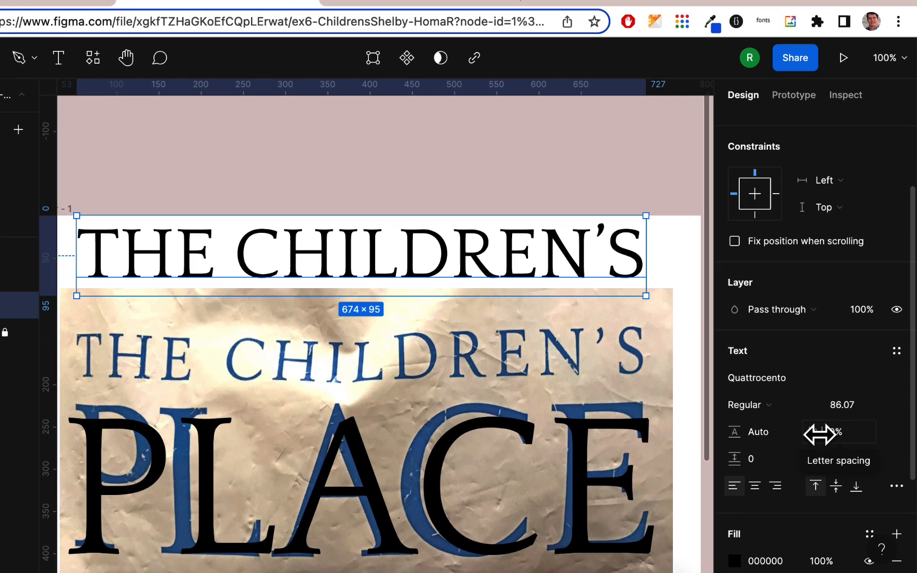
{"action": "left_click_drag", "start_coordinate": [834, 410], "coordinate": [830, 434]}
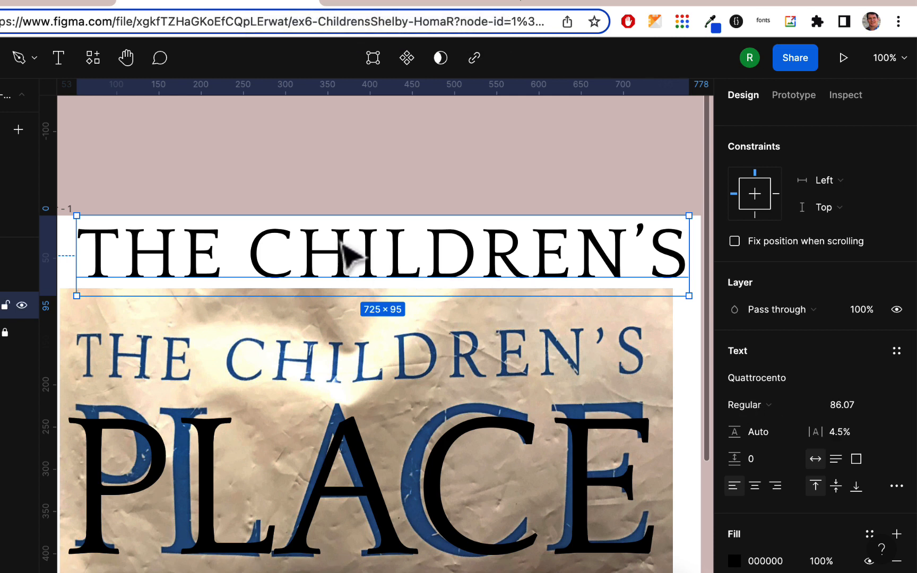
- Move "THE CHILDREN'S" down over the matching blue lettering and set its letter spacing to 4%
{"action": "left_click_drag", "start_coordinate": [323, 250], "coordinate": [318, 341]}
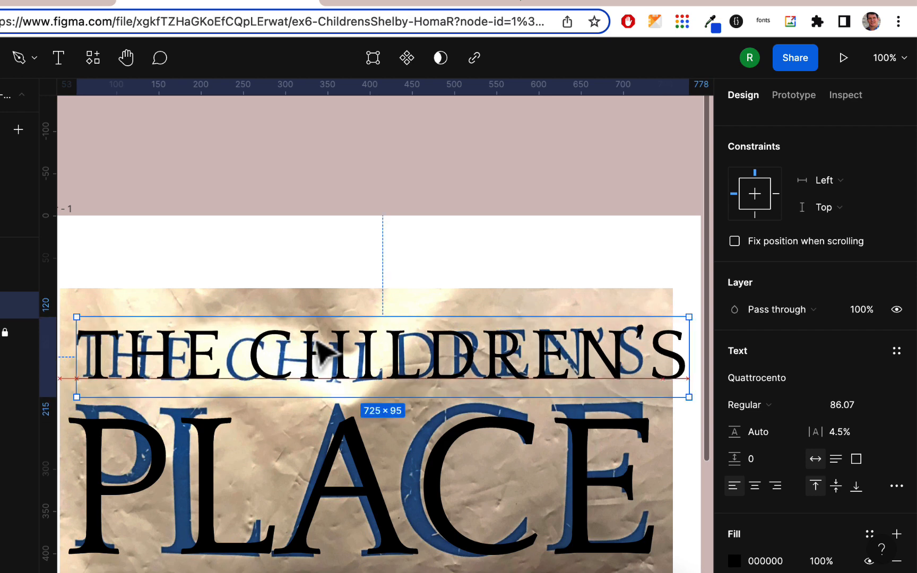
{"action": "scroll", "coordinate": [416, 275], "scroll_direction": "down", "scroll_amount": 3}
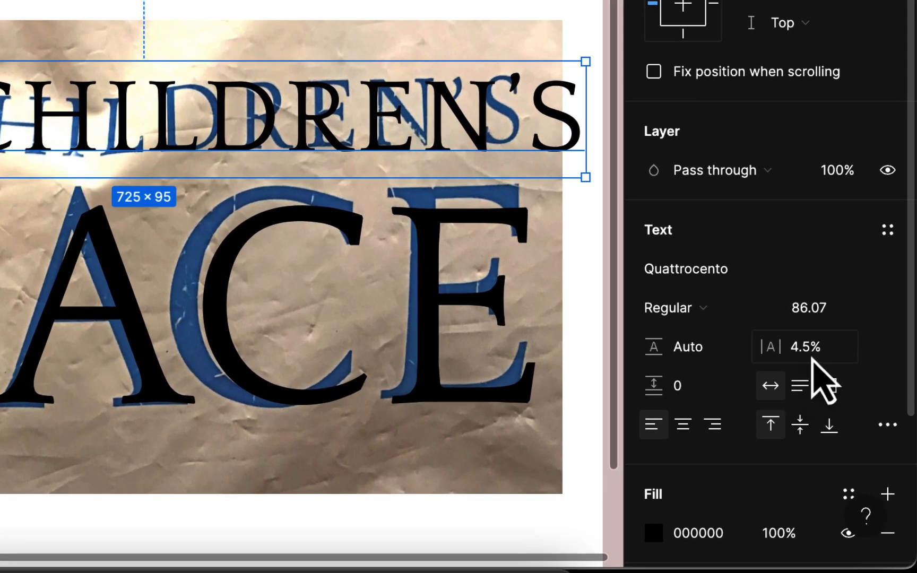
{"action": "left_click", "coordinate": [840, 434]}
{"action": "type", "text": "4"}
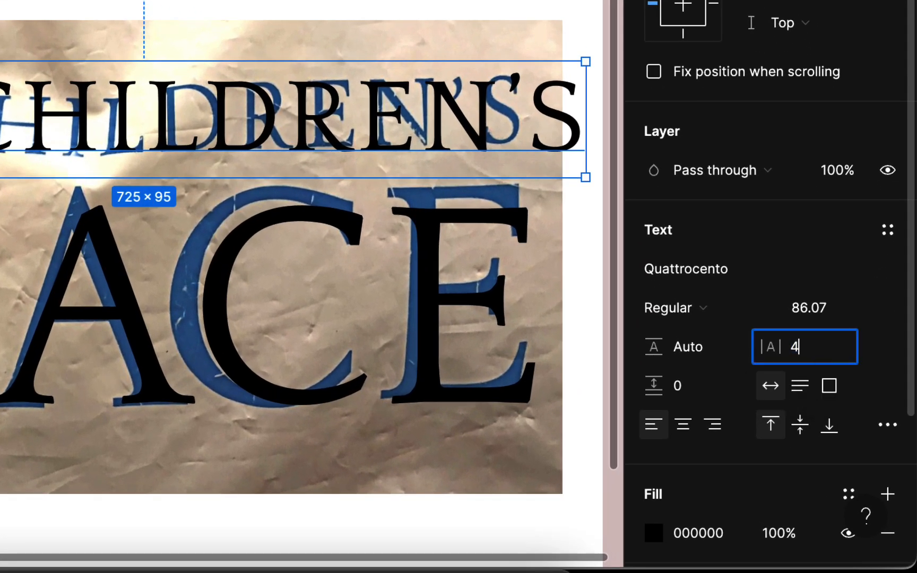
{"action": "key", "text": "Return"}
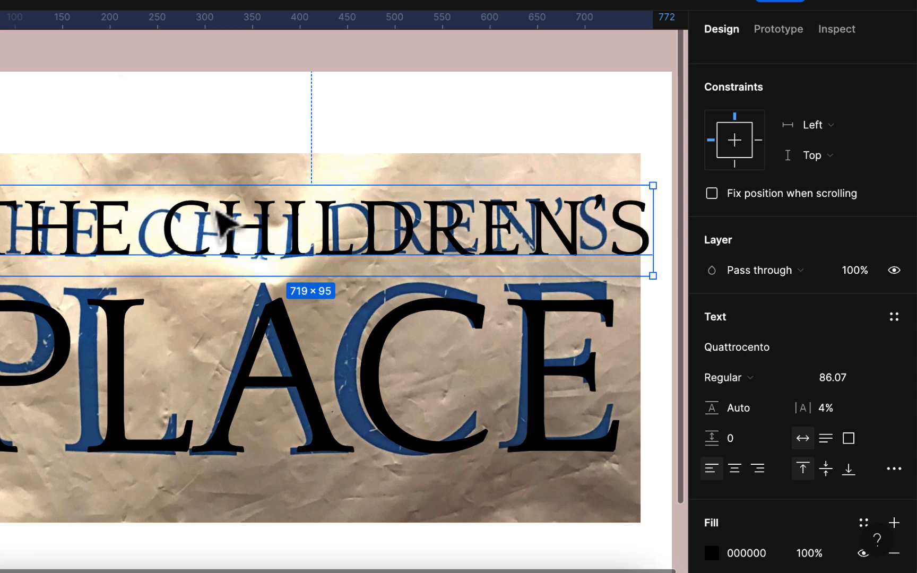
- Move "PLACE" up so it overlaps "THE CHILDREN'S" and try editing the text between A and C
{"action": "left_click", "coordinate": [284, 330]}
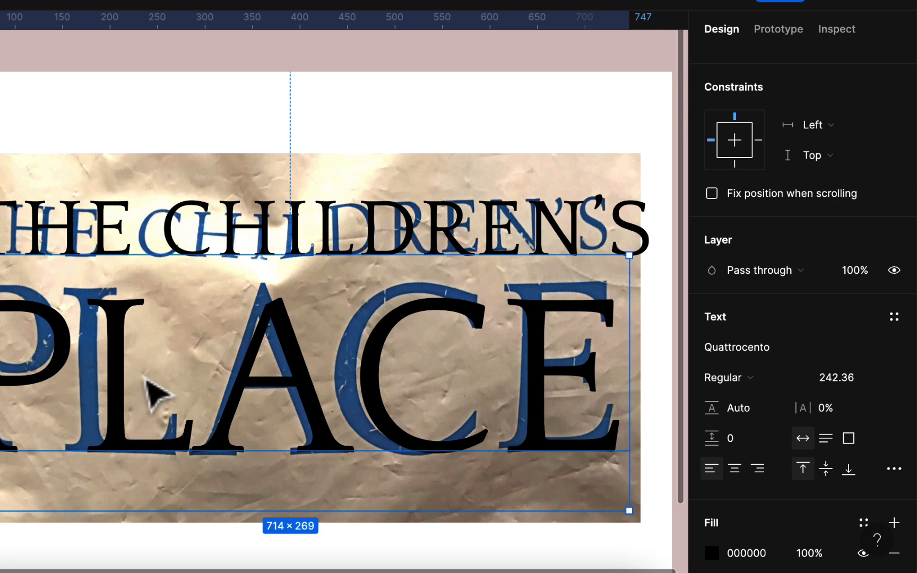
{"action": "left_click_drag", "start_coordinate": [127, 331], "coordinate": [118, 260]}
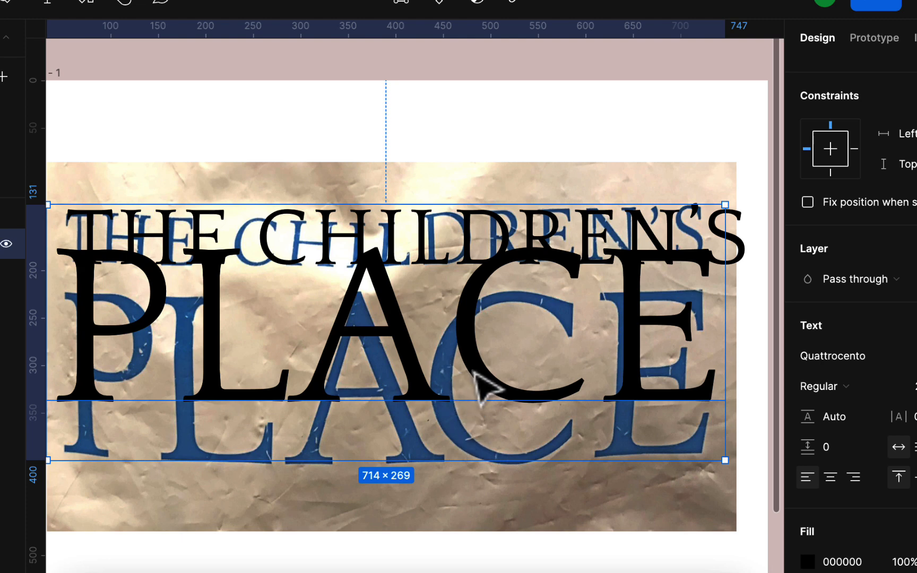
{"action": "double_click", "coordinate": [463, 362]}
{"action": "left_click", "coordinate": [460, 351]}
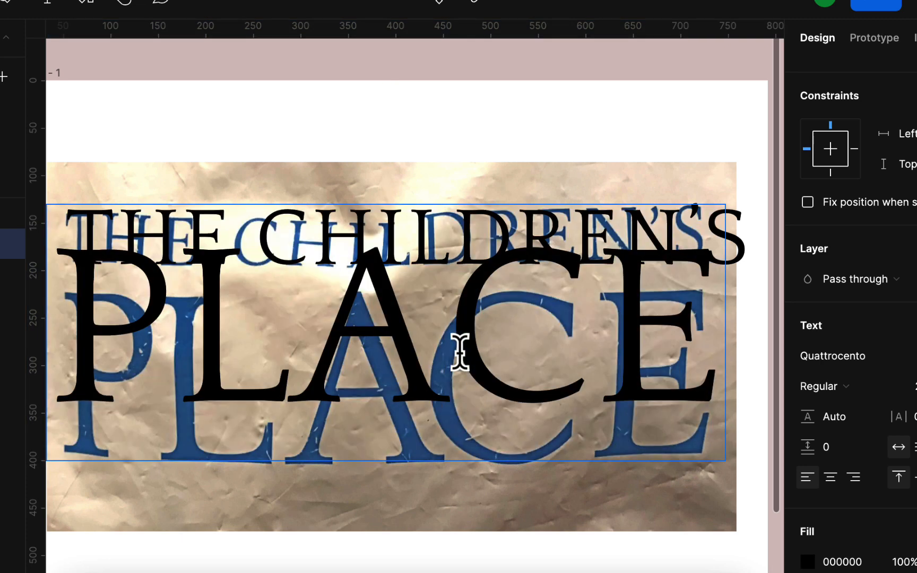
{"action": "key", "text": "Escape"}
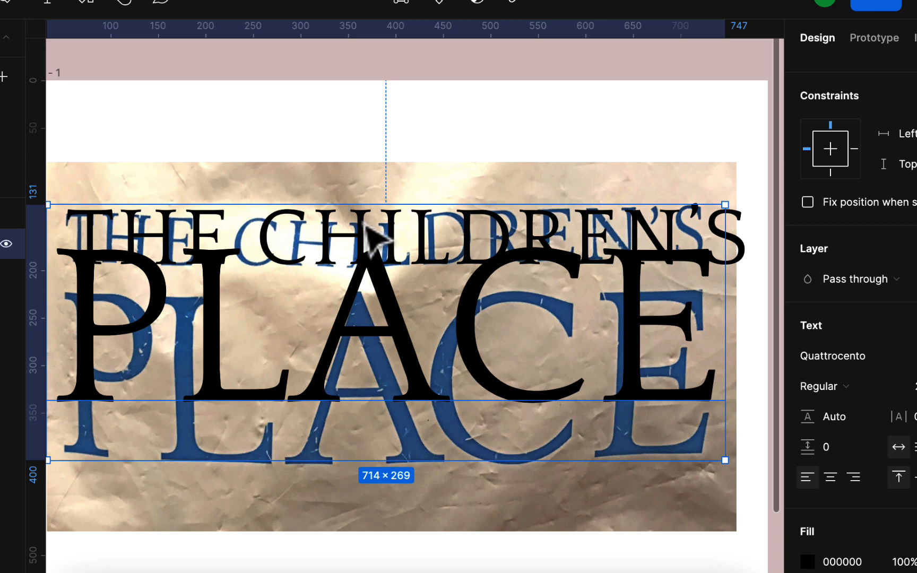
- Move "THE CHILDREN'S" above its blue counterpart and place "PLACE" over the blue PLACE lettering
{"action": "left_click_drag", "start_coordinate": [365, 223], "coordinate": [377, 327]}
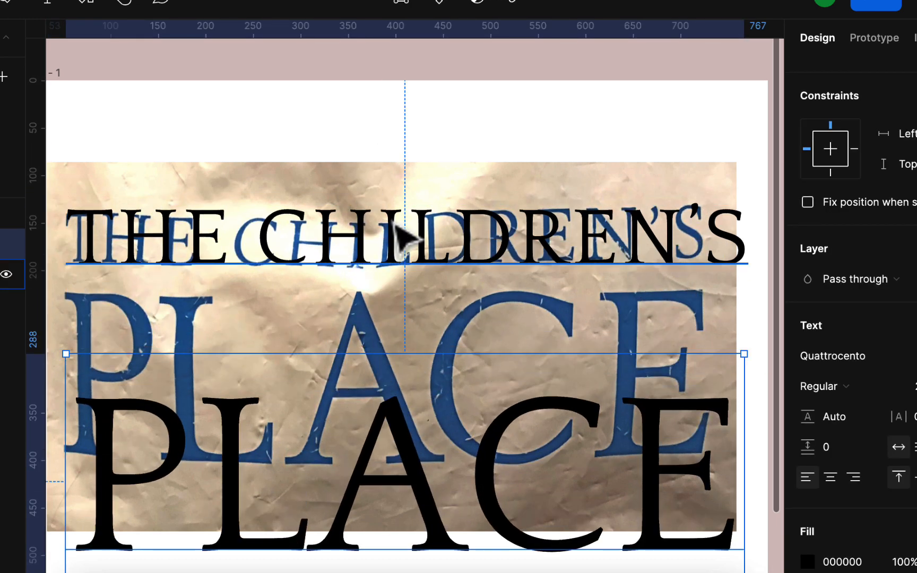
{"action": "left_click_drag", "start_coordinate": [403, 239], "coordinate": [398, 148]}
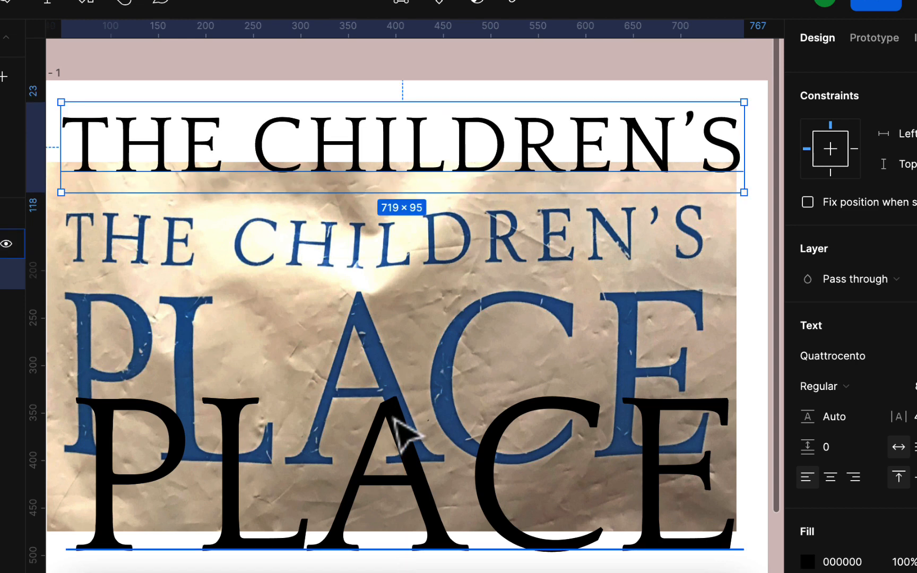
{"action": "left_click_drag", "start_coordinate": [401, 425], "coordinate": [371, 325]}
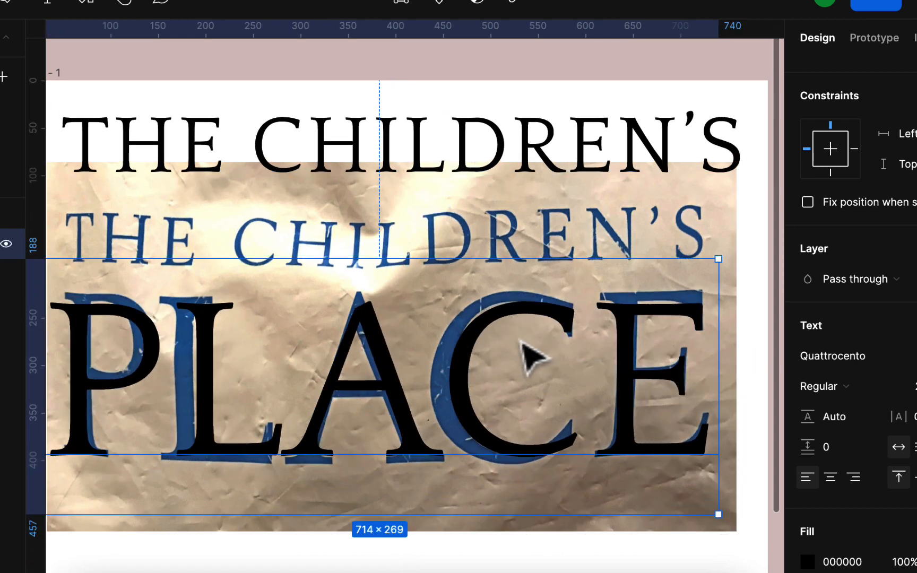
- Scale the "PLACE" text from its upper-left corner to about 746 × 281 with the Scale tool
{"action": "scroll", "coordinate": [552, 371], "scroll_direction": "down", "scroll_amount": 3}
{"action": "scroll", "coordinate": [552, 371], "scroll_direction": "left", "scroll_amount": 2}
{"action": "scroll", "coordinate": [552, 425], "scroll_direction": "down", "scroll_amount": 2}
{"action": "scroll", "coordinate": [553, 424], "scroll_direction": "left", "scroll_amount": 2}
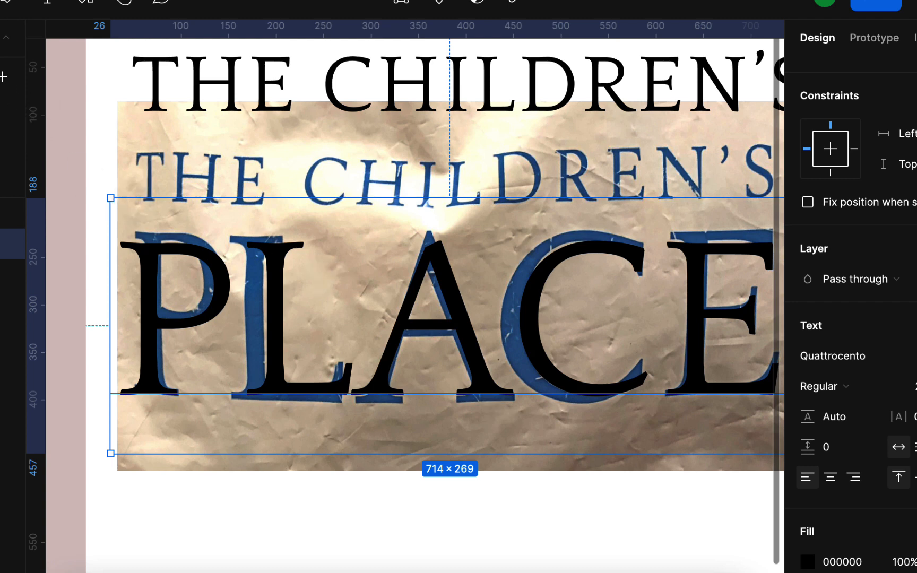
{"action": "key", "text": "k"}
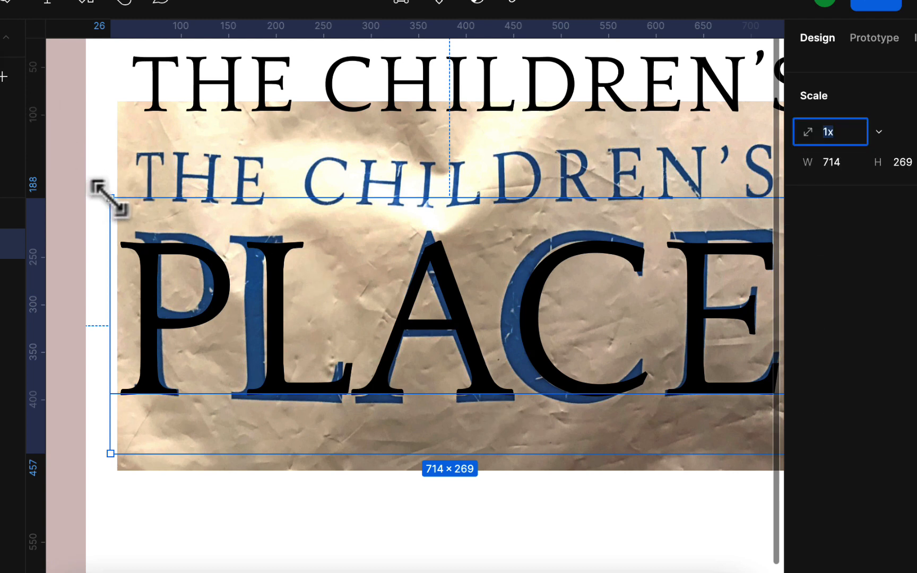
{"action": "left_click_drag", "start_coordinate": [110, 198], "coordinate": [80, 186]}
- Tighten the letter spacing between A and C in "PLACE" to -8% and realign the text over the blue lettering
{"action": "scroll", "coordinate": [321, 297], "scroll_direction": "right", "scroll_amount": 5}
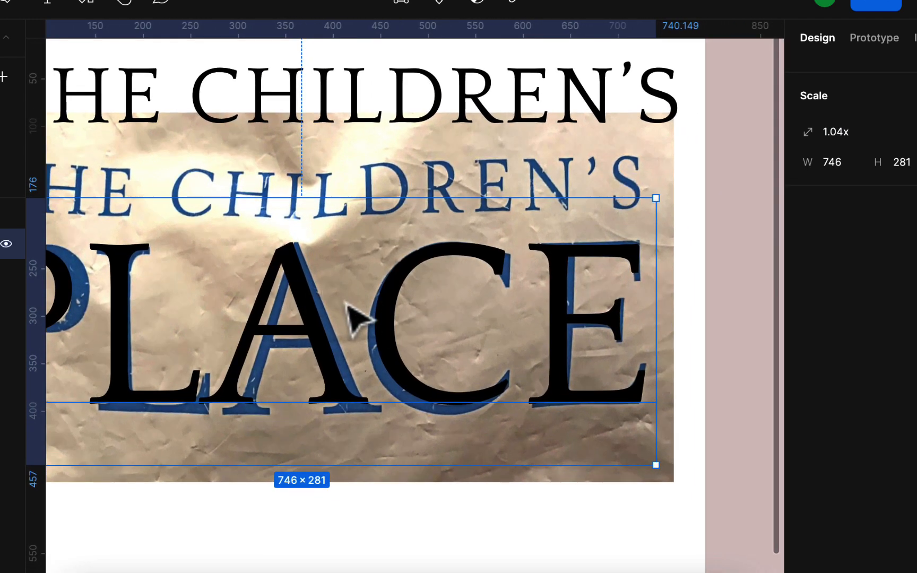
{"action": "scroll", "coordinate": [346, 307], "scroll_direction": "down", "scroll_amount": 3}
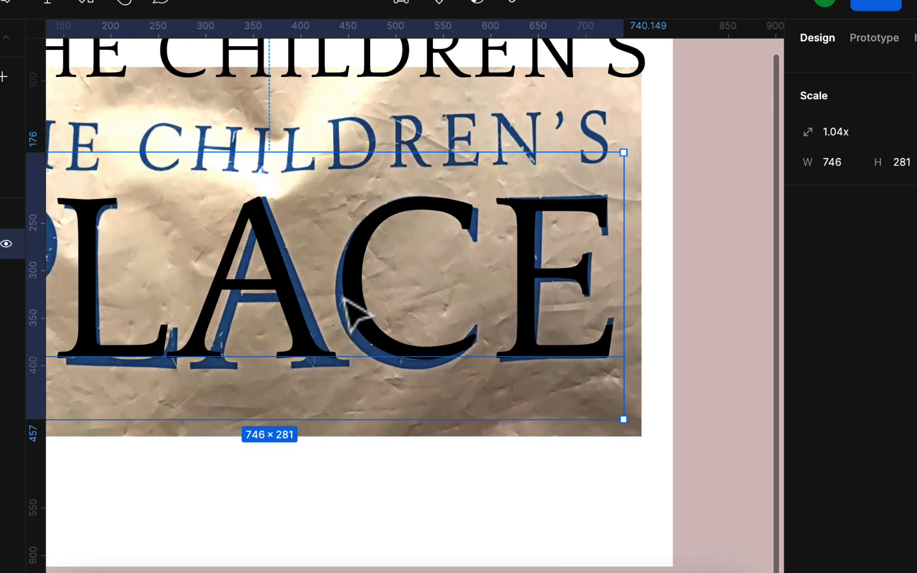
{"action": "double_click", "coordinate": [344, 268]}
{"action": "left_click", "coordinate": [343, 268]}
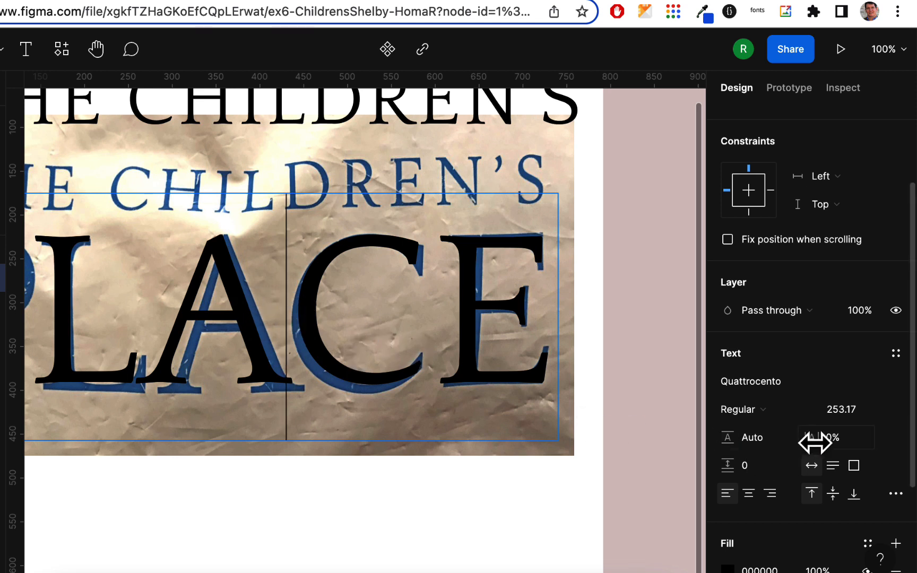
{"action": "left_click_drag", "start_coordinate": [810, 438], "coordinate": [800, 442]}
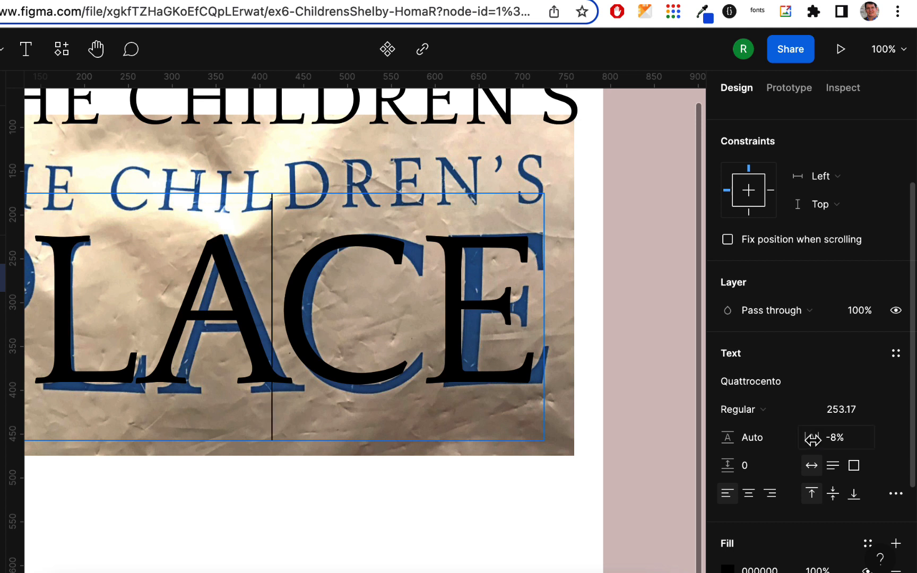
{"action": "key", "text": "Escape"}
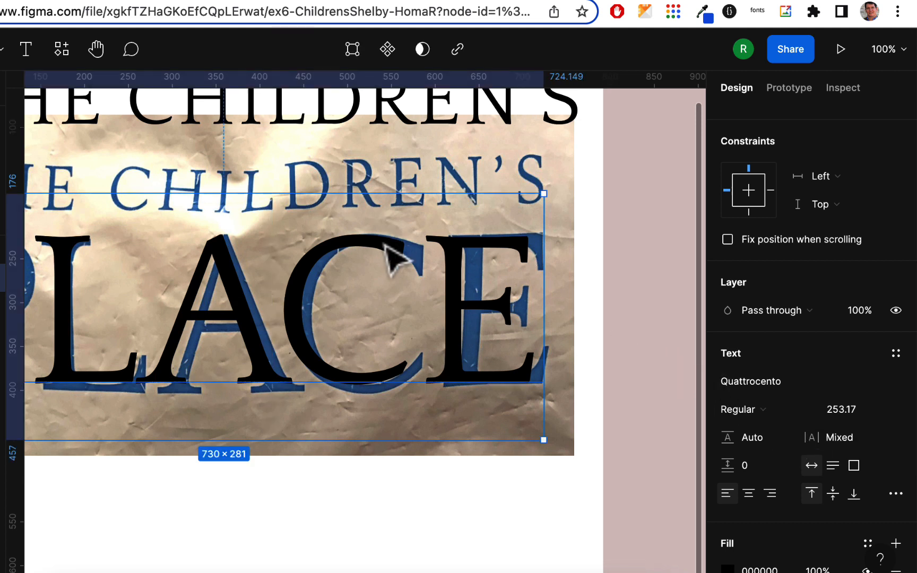
{"action": "mouse_move", "coordinate": [387, 245]}
{"action": "left_mouse_down"}
{"action": "mouse_move", "coordinate": [406, 245]}
{"action": "mouse_move", "coordinate": [408, 257]}
{"action": "mouse_move", "coordinate": [393, 252]}
{"action": "left_mouse_up"}
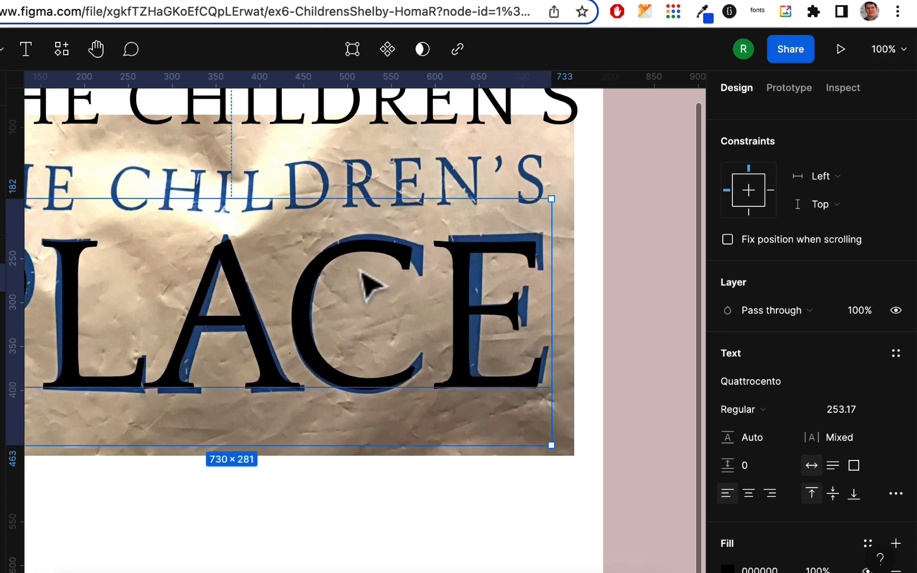
- Set the letter spacing between L and A in "PLACE" to 4%
{"action": "scroll", "coordinate": [169, 411], "scroll_direction": "left", "scroll_amount": 5}
{"action": "scroll", "coordinate": [169, 411], "scroll_direction": "up", "scroll_amount": 1}
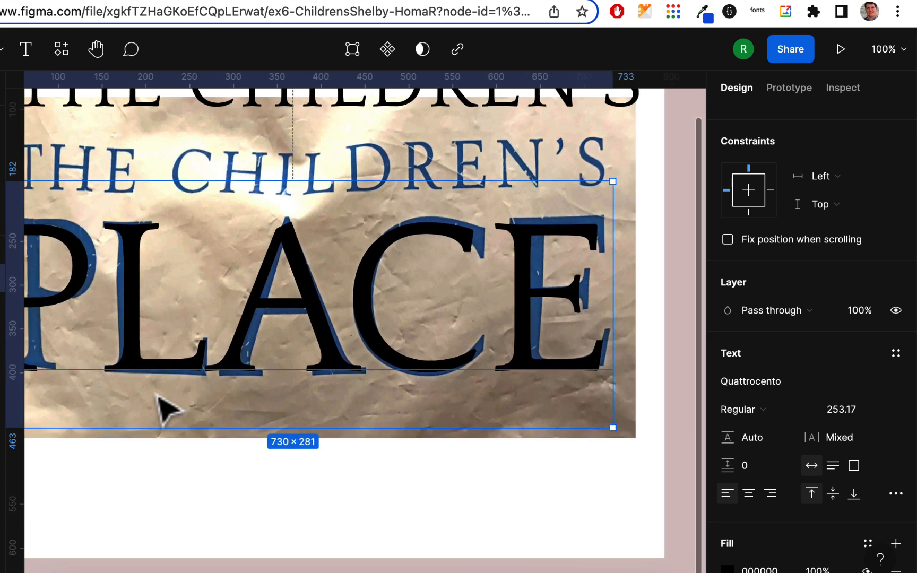
{"action": "double_click", "coordinate": [285, 419]}
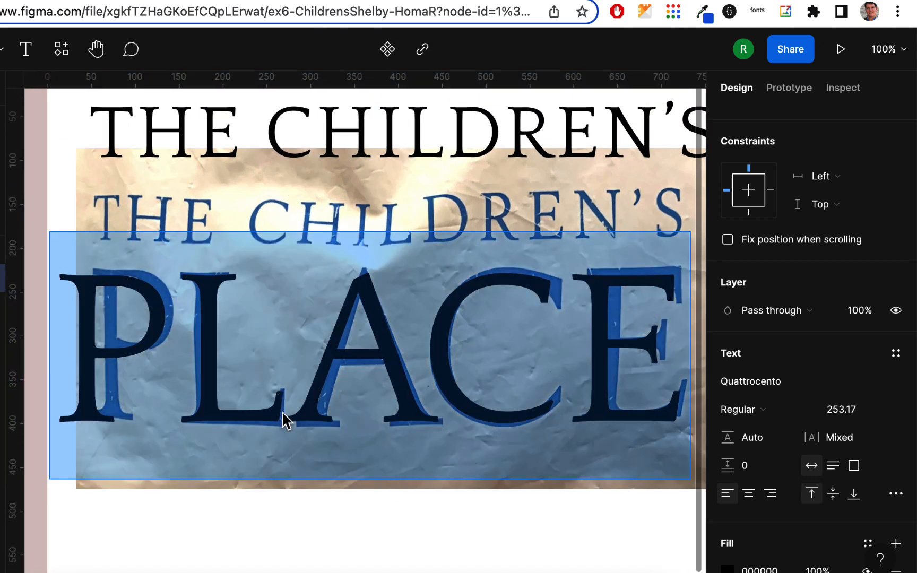
{"action": "left_click", "coordinate": [283, 413]}
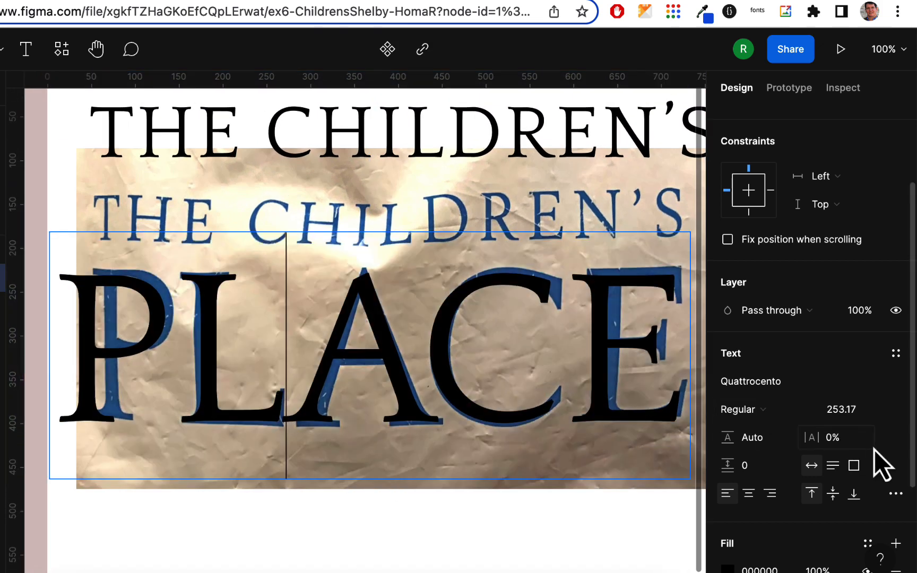
{"action": "left_click_drag", "start_coordinate": [811, 438], "coordinate": [816, 438]}
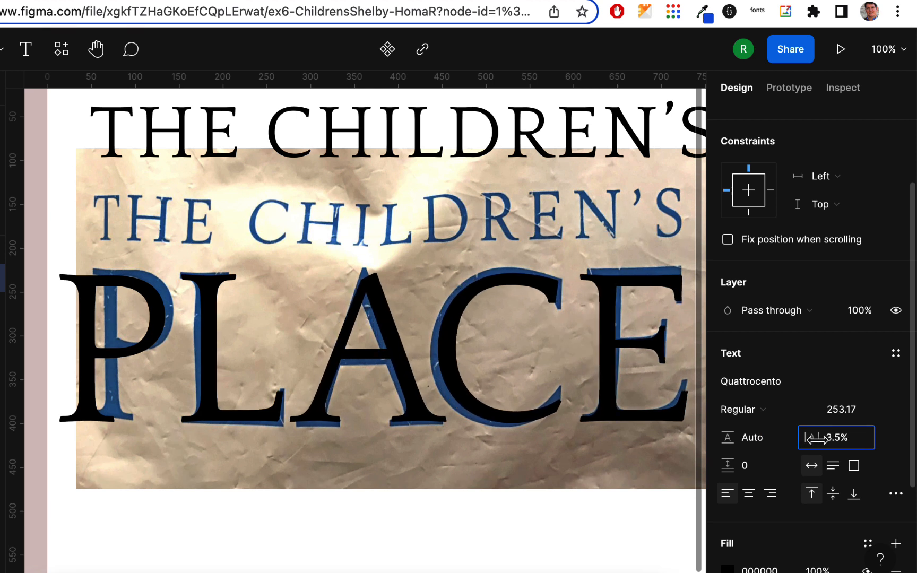
{"action": "left_click_drag", "start_coordinate": [816, 438], "coordinate": [818, 438]}
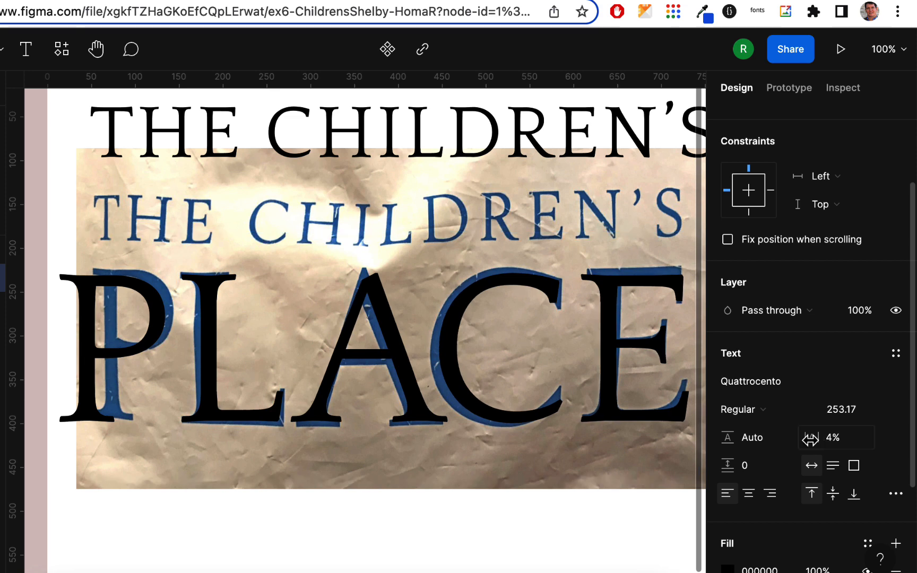
{"action": "scroll", "coordinate": [246, 414], "scroll_direction": "down", "scroll_amount": 2}
{"action": "scroll", "coordinate": [246, 414], "scroll_direction": "left", "scroll_amount": 2}
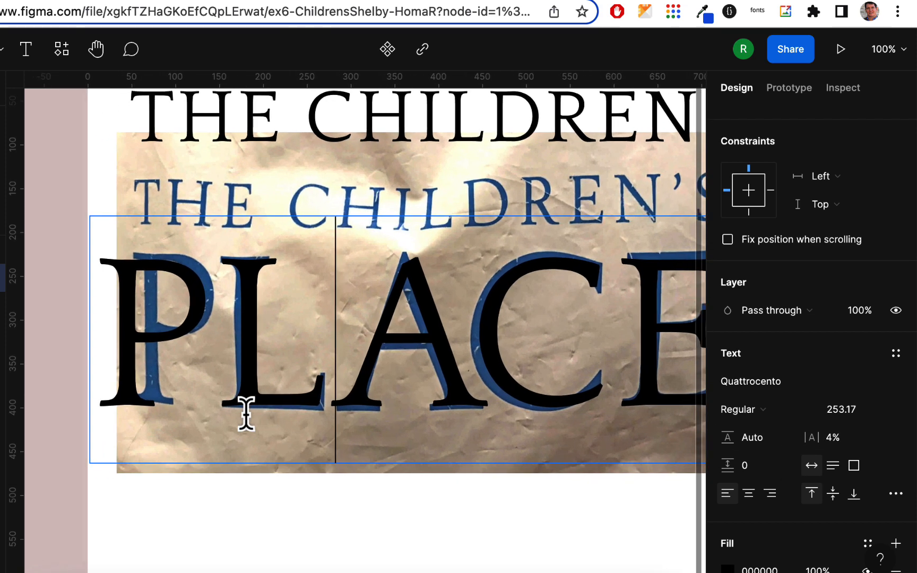
{"action": "left_click", "coordinate": [232, 276]}
{"action": "key", "text": "Escape"}
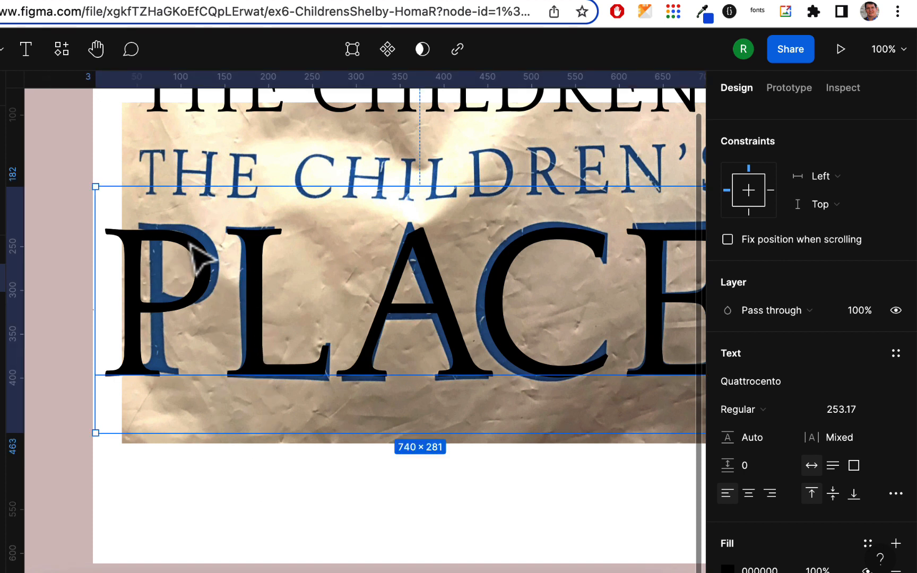
- Realign "PLACE" over the start of the blue lettering and set the letter spacing between P and L to -6.5%
{"action": "mouse_move", "coordinate": [194, 245]}
{"action": "left_mouse_down"}
{"action": "mouse_move", "coordinate": [210, 247]}
{"action": "mouse_move", "coordinate": [204, 240]}
{"action": "left_mouse_up"}
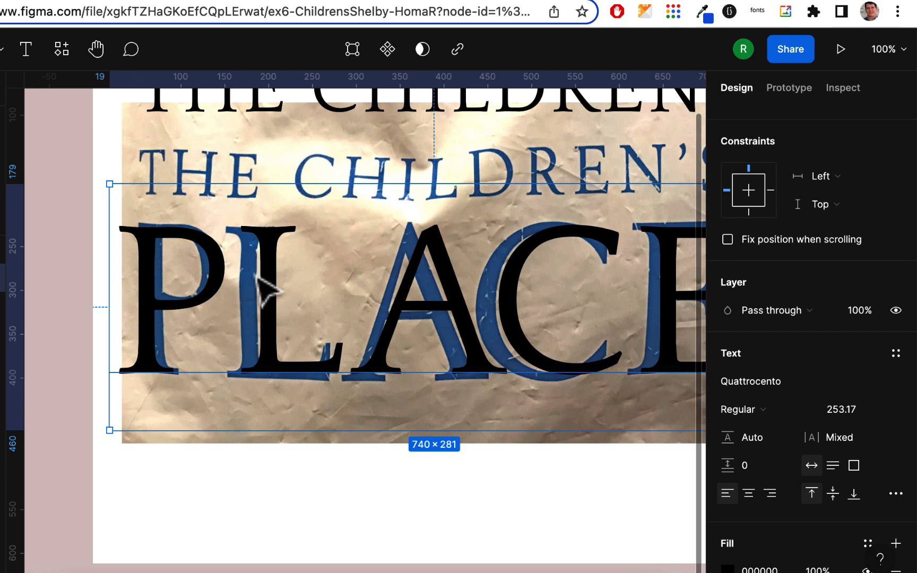
{"action": "double_click", "coordinate": [251, 266]}
{"action": "left_click", "coordinate": [253, 271]}
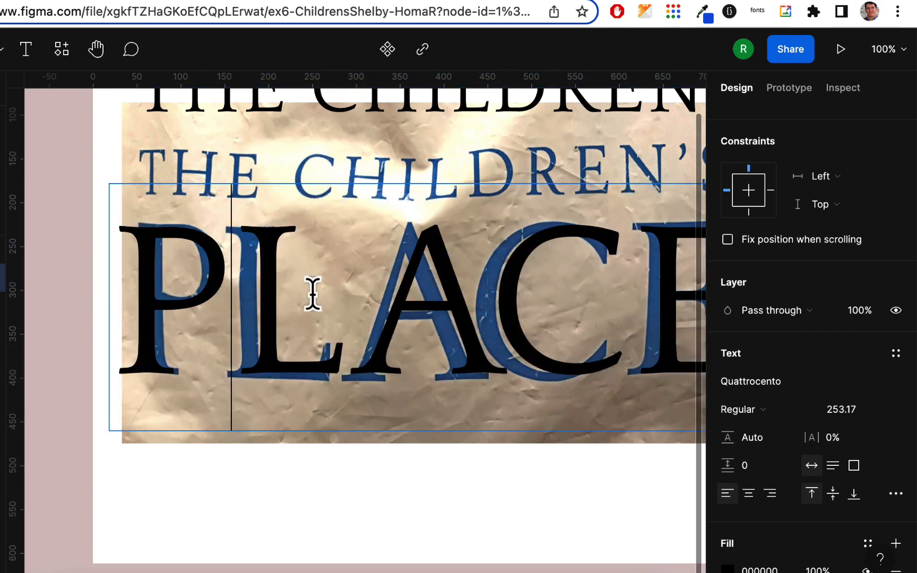
{"action": "left_click_drag", "start_coordinate": [811, 438], "coordinate": [802, 441]}
{"action": "left_click_drag", "start_coordinate": [802, 440], "coordinate": [812, 438]}
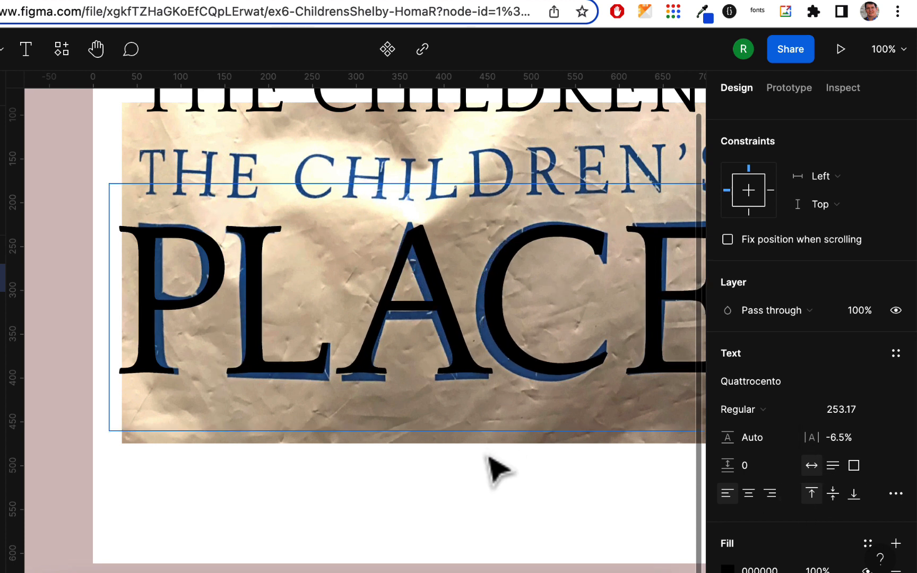
{"action": "key", "text": "Escape"}
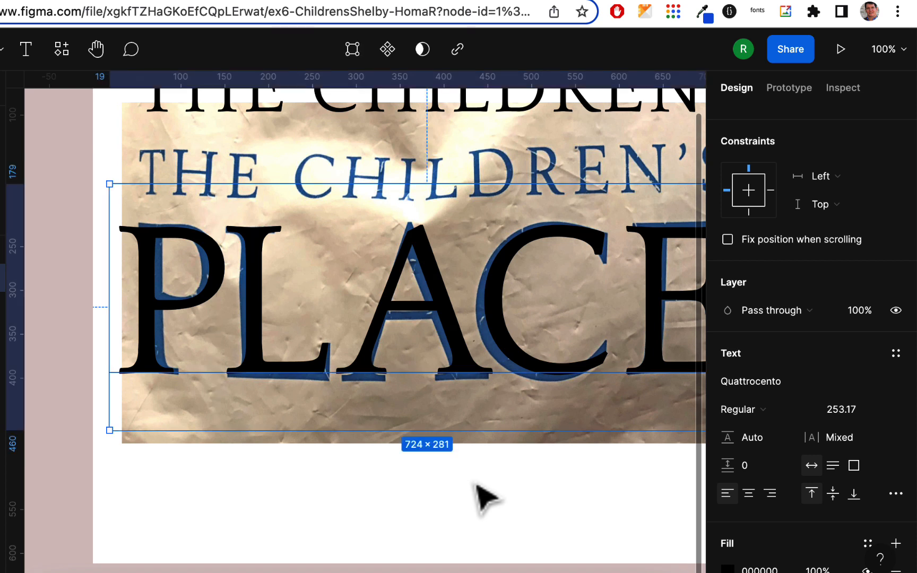
- Move the "THE CHILDREN'S" text down closer to its blue counterpart, to about X 45, Y 46
{"action": "scroll", "coordinate": [486, 496], "scroll_direction": "up", "scroll_amount": 5}
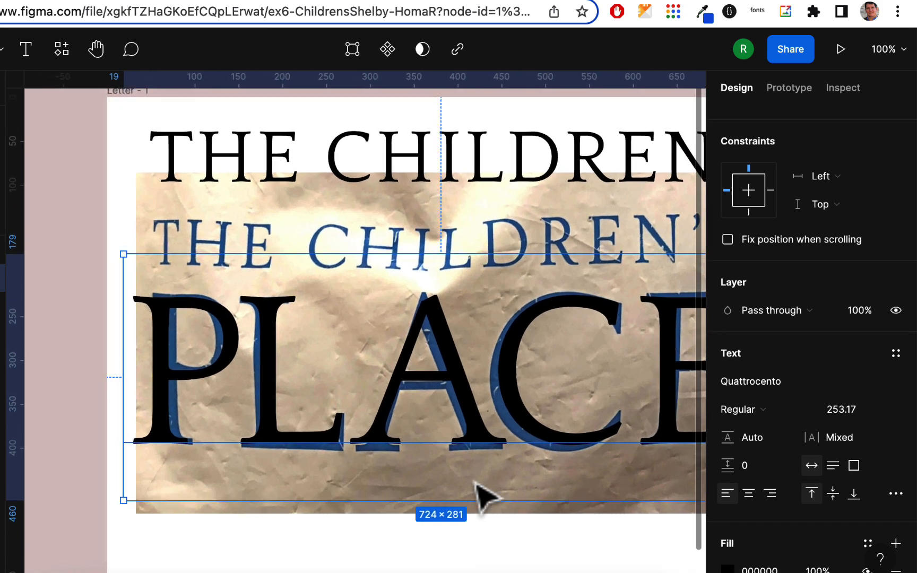
{"action": "scroll", "coordinate": [486, 496], "scroll_direction": "right", "scroll_amount": 5}
{"action": "mouse_move", "coordinate": [474, 218]}
{"action": "left_mouse_down"}
{"action": "mouse_move", "coordinate": [460, 282]}
{"action": "mouse_move", "coordinate": [462, 219]}
{"action": "mouse_move", "coordinate": [468, 232]}
{"action": "left_mouse_up"}
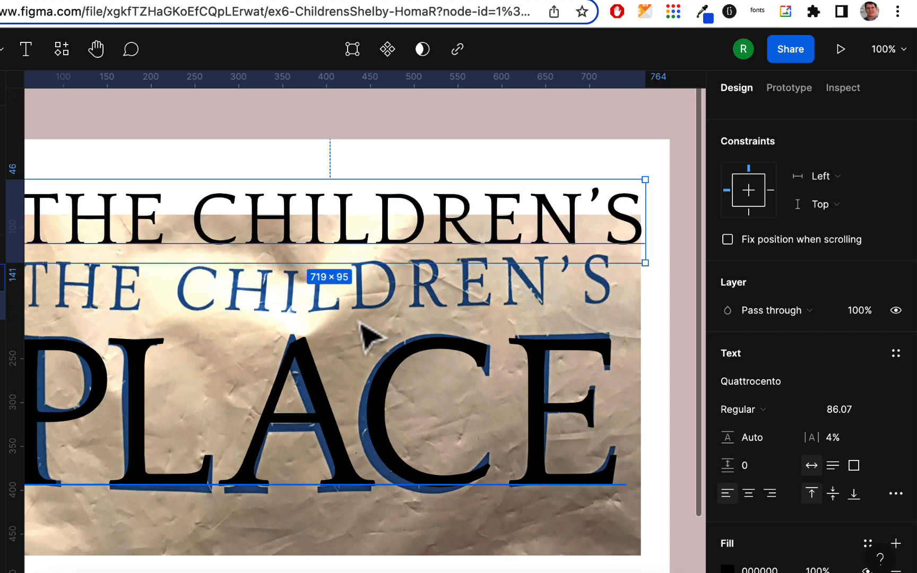
{"action": "scroll", "coordinate": [360, 323], "scroll_direction": "left", "scroll_amount": 5}
{"action": "scroll", "coordinate": [361, 324], "scroll_direction": "up", "scroll_amount": 3}
{"action": "scroll", "coordinate": [362, 324], "scroll_direction": "down", "scroll_amount": 5}
{"action": "scroll", "coordinate": [361, 325], "scroll_direction": "right", "scroll_amount": 2}
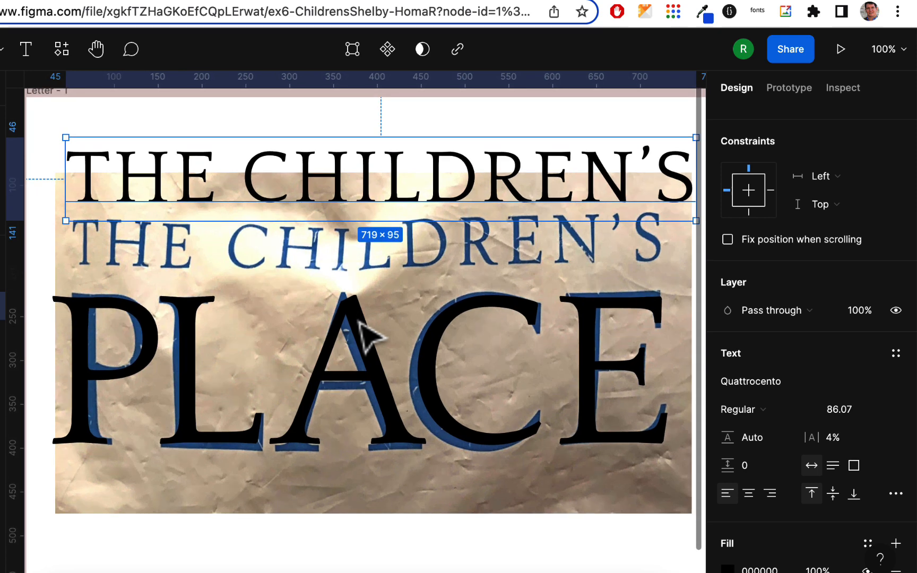
- Convert the "PLACE" text into vector shapes with Outline stroke
{"action": "left_click", "coordinate": [372, 339]}
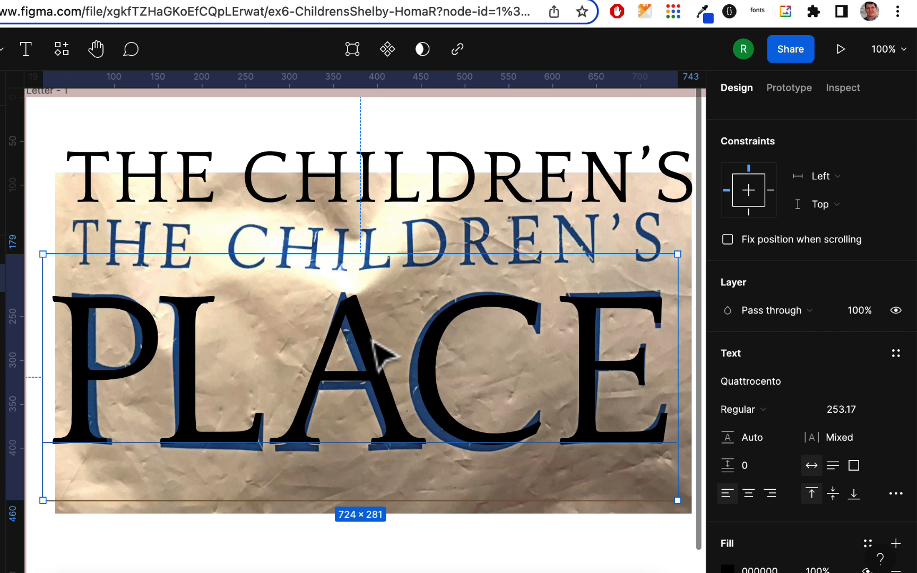
{"action": "right_click", "coordinate": [364, 337]}
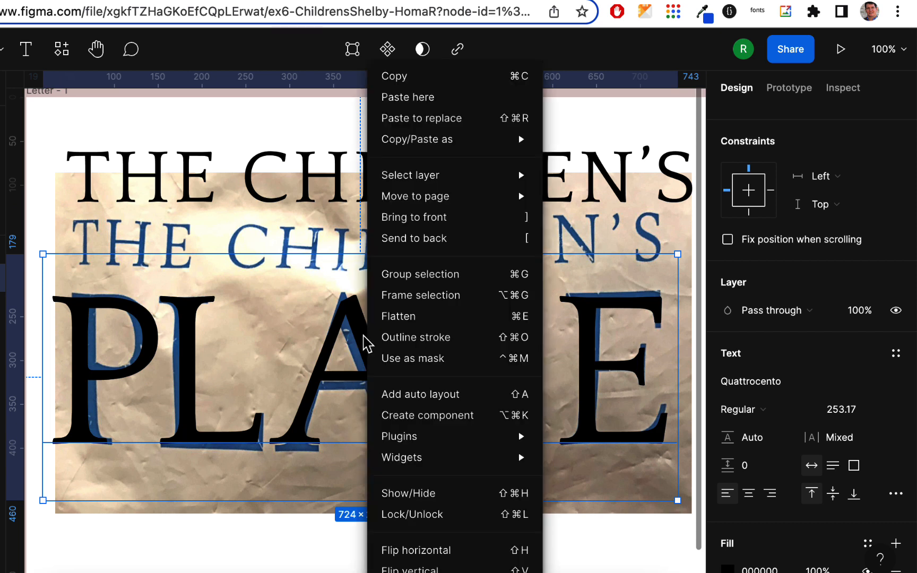
{"action": "left_click", "coordinate": [372, 369]}
{"action": "right_click", "coordinate": [373, 370]}
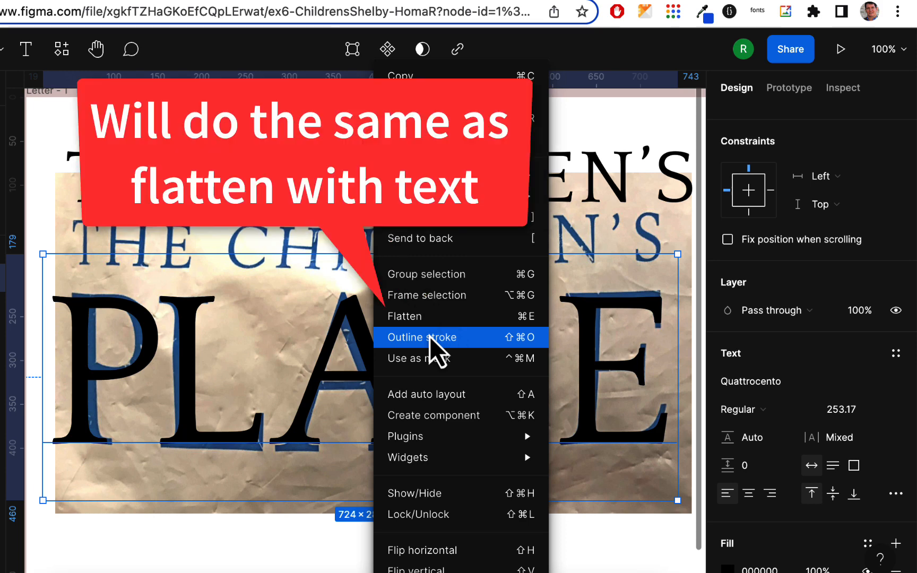
{"action": "left_click", "coordinate": [429, 337]}
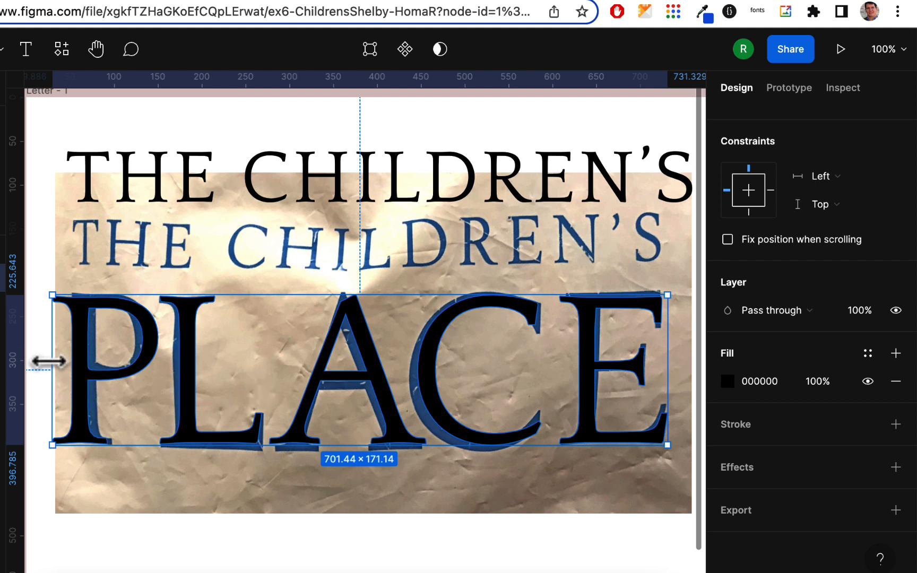
- Resize the outlined "PLACE" to about 680 × 186 so its edges fit the blue lettering
{"action": "left_click_drag", "start_coordinate": [51, 361], "coordinate": [68, 380]}
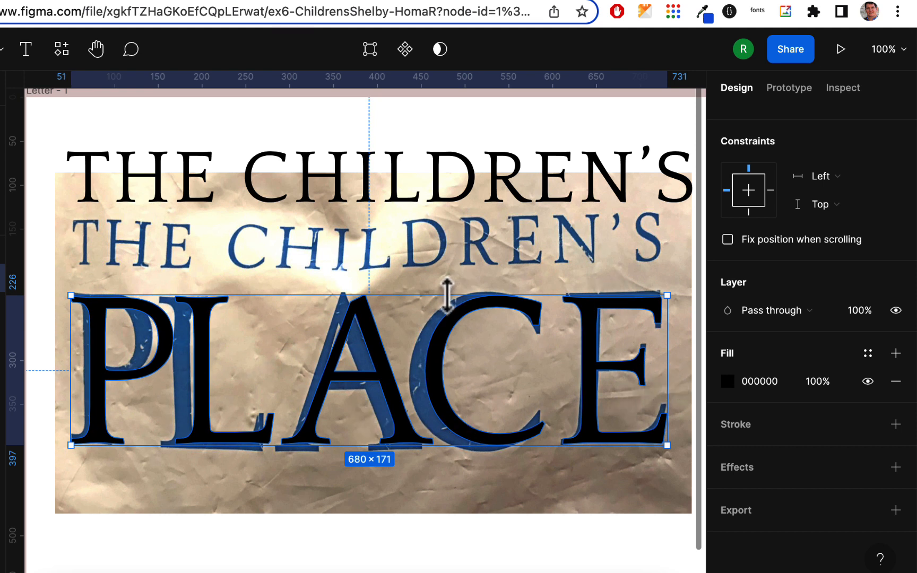
{"action": "left_click_drag", "start_coordinate": [447, 293], "coordinate": [447, 288]}
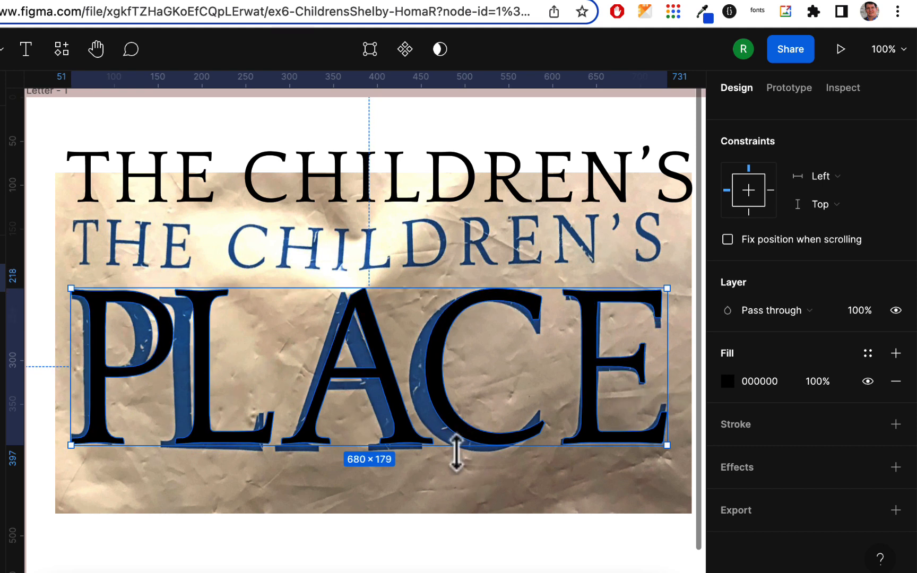
{"action": "left_click_drag", "start_coordinate": [449, 451], "coordinate": [393, 452]}
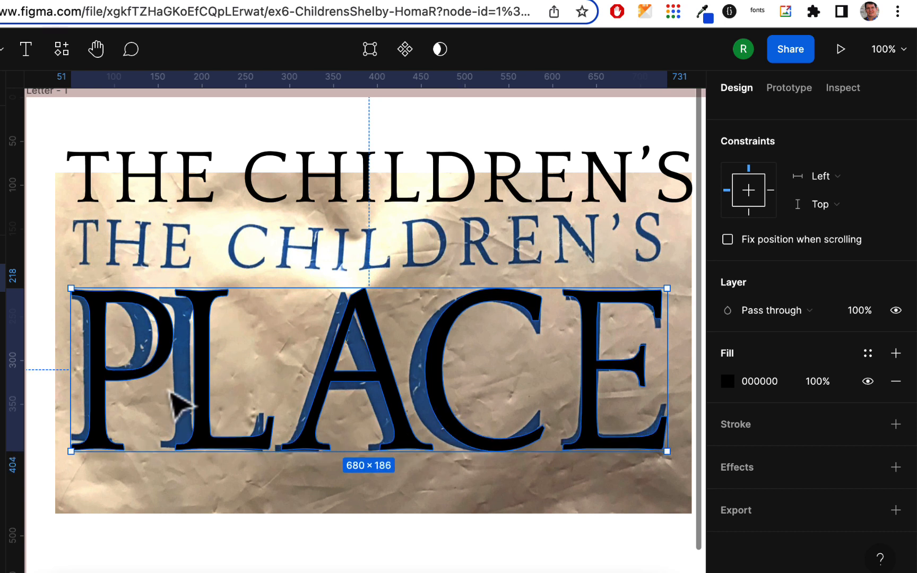
{"action": "left_click_drag", "start_coordinate": [70, 391], "coordinate": [70, 391]}
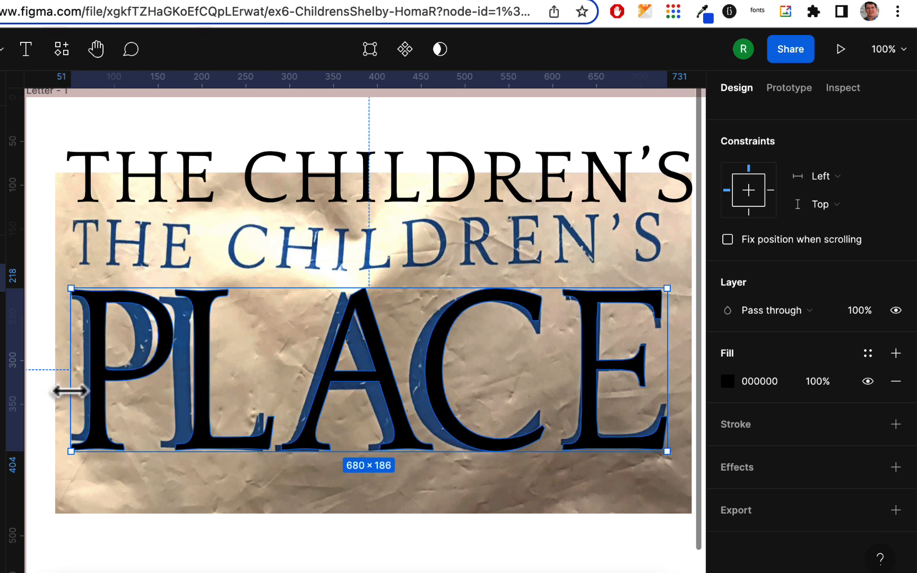
- Extend the upper serif of the C in "PLACE" by moving its two lower anchor points down to about Y 265
{"action": "double_click", "coordinate": [442, 378]}
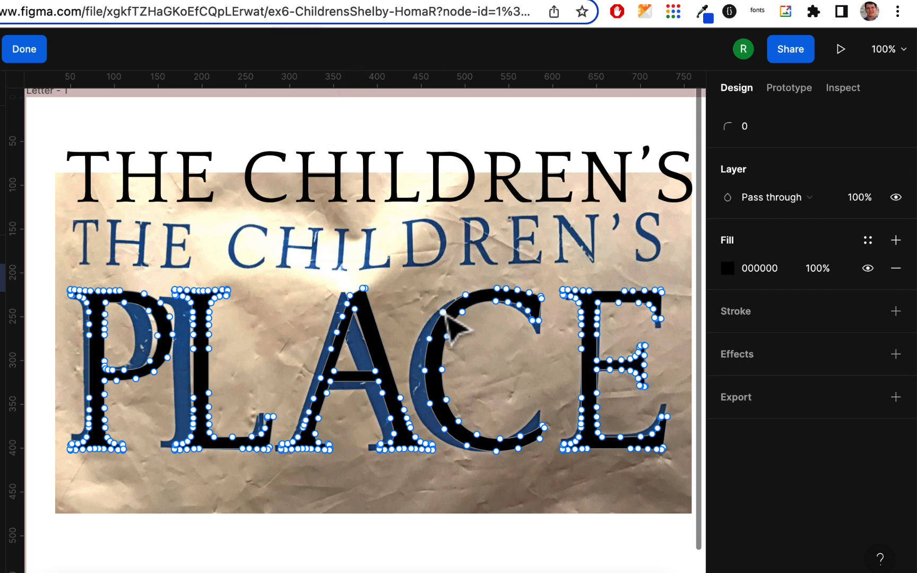
{"action": "left_click", "coordinate": [30, 56]}
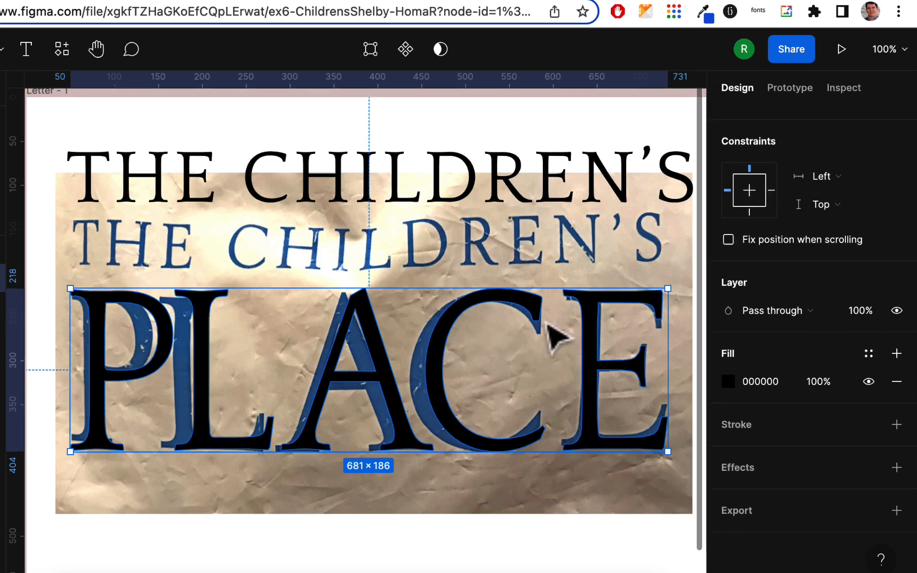
{"action": "scroll", "coordinate": [548, 321], "scroll_direction": "up", "scroll_amount": 3}
{"action": "scroll", "coordinate": [700, 368], "scroll_direction": "up", "scroll_amount": 5}
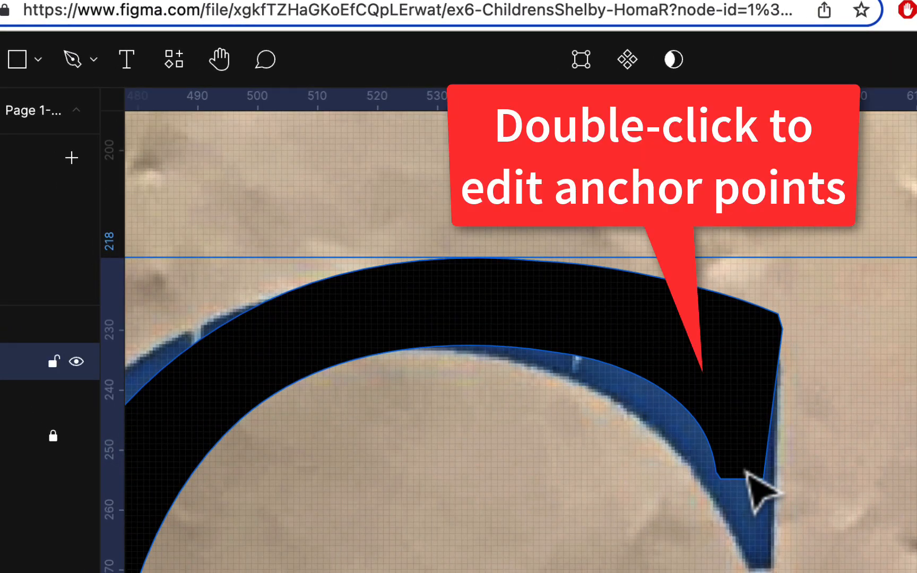
{"action": "double_click", "coordinate": [680, 387]}
{"action": "left_click_drag", "start_coordinate": [724, 485], "coordinate": [743, 531]}
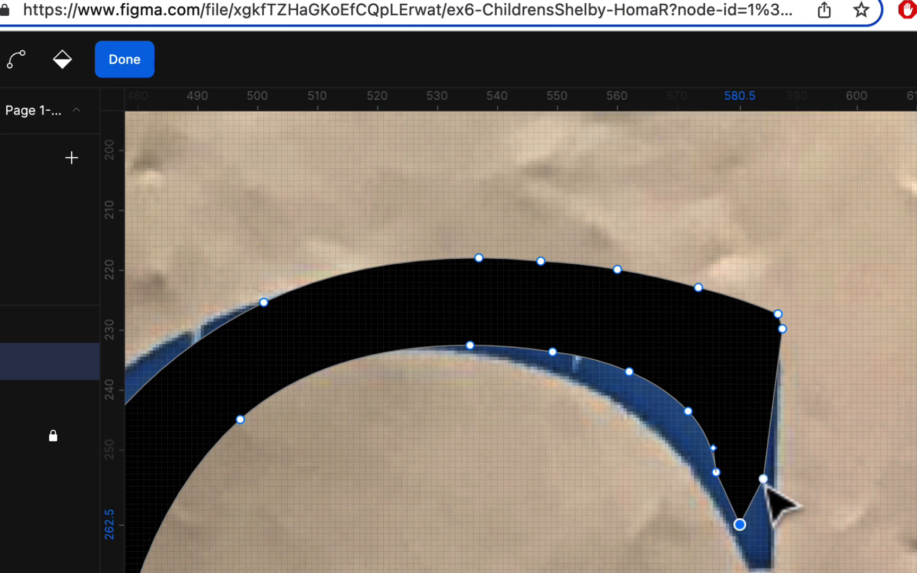
{"action": "left_click_drag", "start_coordinate": [762, 478], "coordinate": [733, 539]}
- Move the inner anchor point above the C's upper serif tip to X 578.5, Y 254 and adjust its curve handle
{"action": "left_click", "coordinate": [716, 448]}
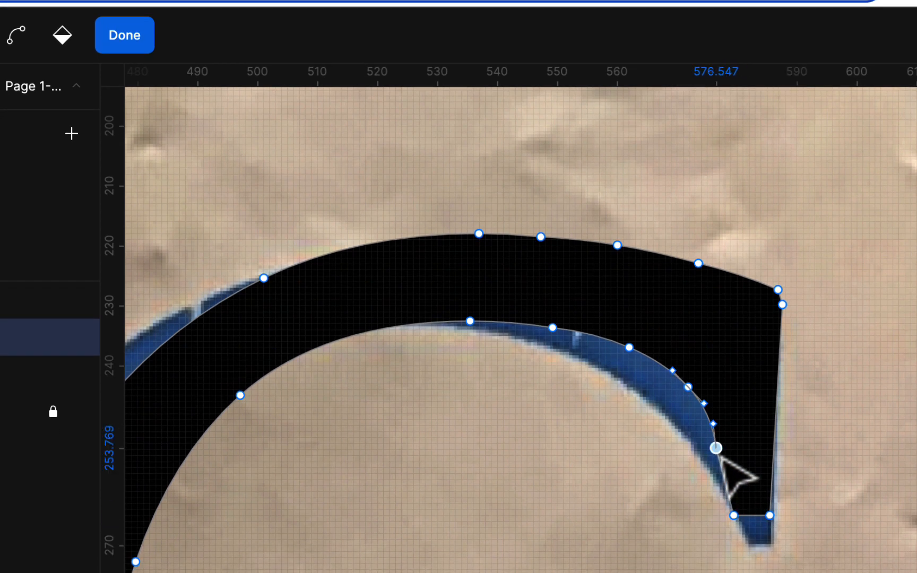
{"action": "left_click_drag", "start_coordinate": [725, 455], "coordinate": [731, 456]}
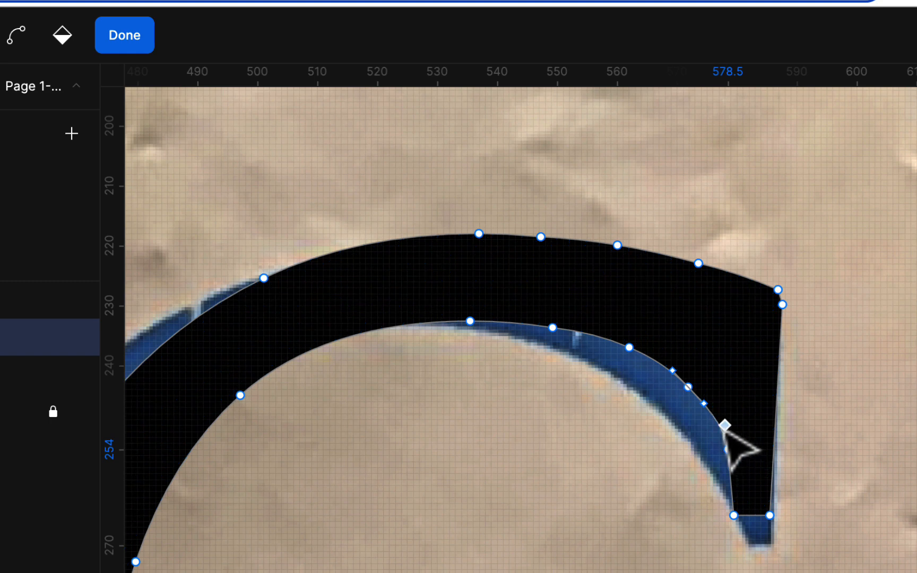
{"action": "mouse_move", "coordinate": [724, 428]}
{"action": "left_mouse_down"}
{"action": "mouse_move", "coordinate": [713, 427]}
{"action": "mouse_move", "coordinate": [721, 423]}
{"action": "left_mouse_up"}
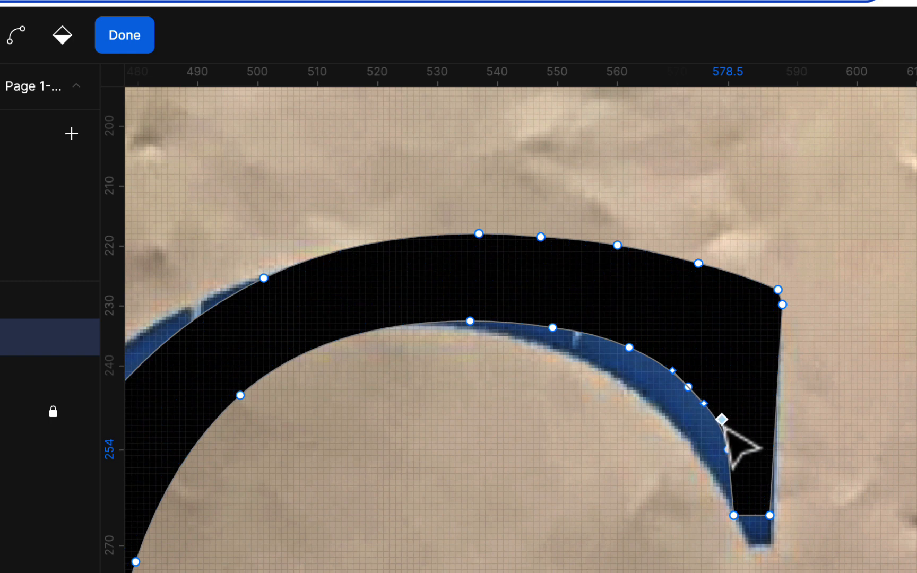
- Lower the tip of the C's upper serif to Y 266.5 with its inner corner at X 580, and finish vector editing
{"action": "scroll", "coordinate": [762, 528], "scroll_direction": "down", "scroll_amount": 3}
{"action": "scroll", "coordinate": [762, 528], "scroll_direction": "right", "scroll_amount": 2}
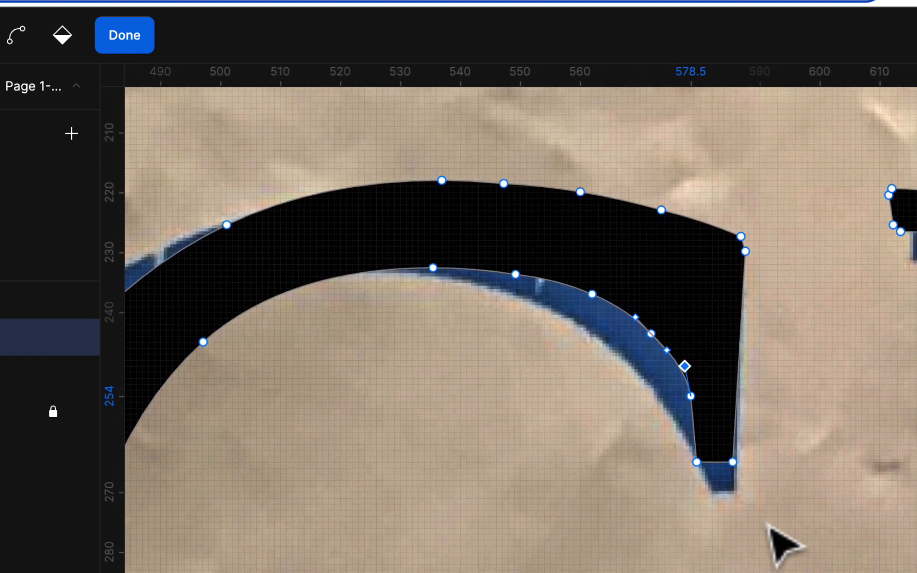
{"action": "left_click_drag", "start_coordinate": [732, 462], "coordinate": [703, 479]}
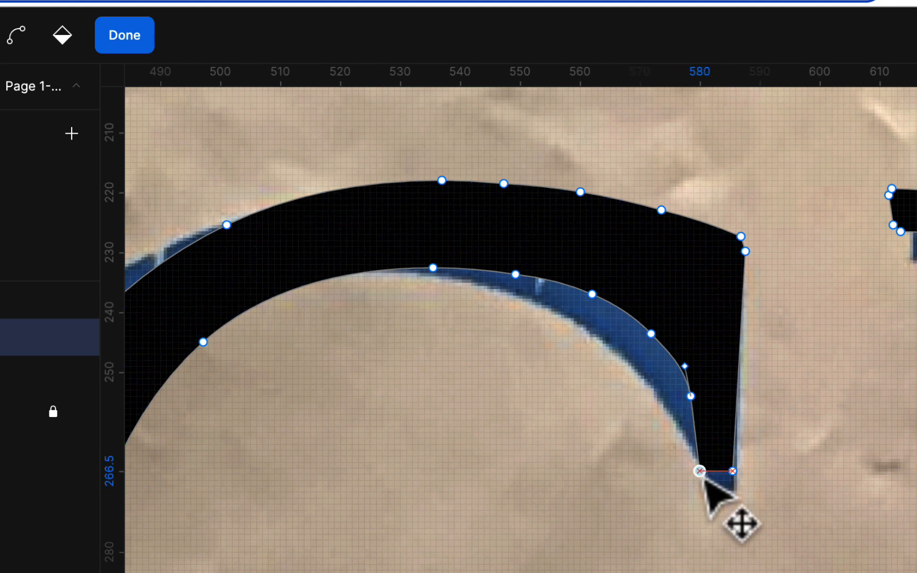
{"action": "left_click", "coordinate": [130, 38]}
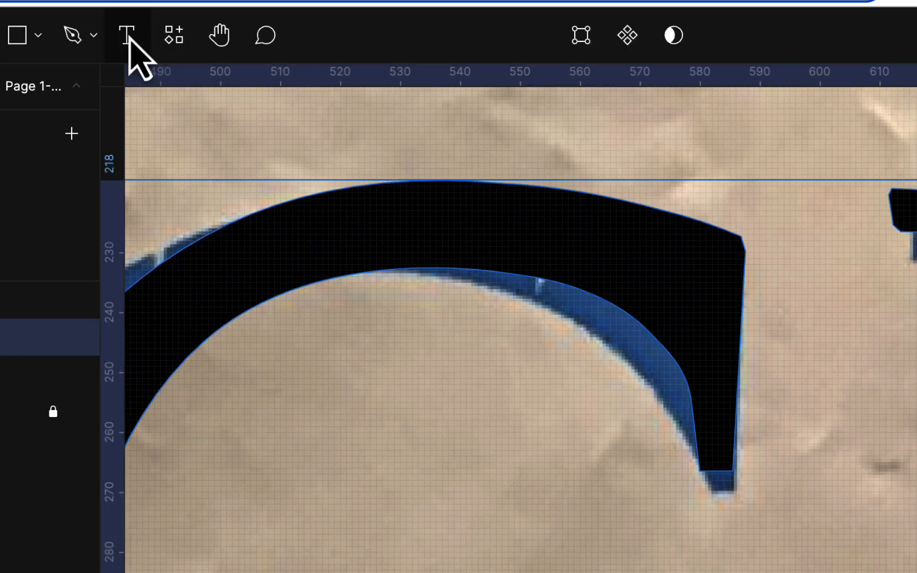
- Reshape the C's lower terminal by moving its outer corner anchor point inward to about X 587, Y 382.5
{"action": "scroll", "coordinate": [690, 329], "scroll_direction": "down", "scroll_amount": 12}
{"action": "scroll", "coordinate": [690, 329], "scroll_direction": "right", "scroll_amount": 2}
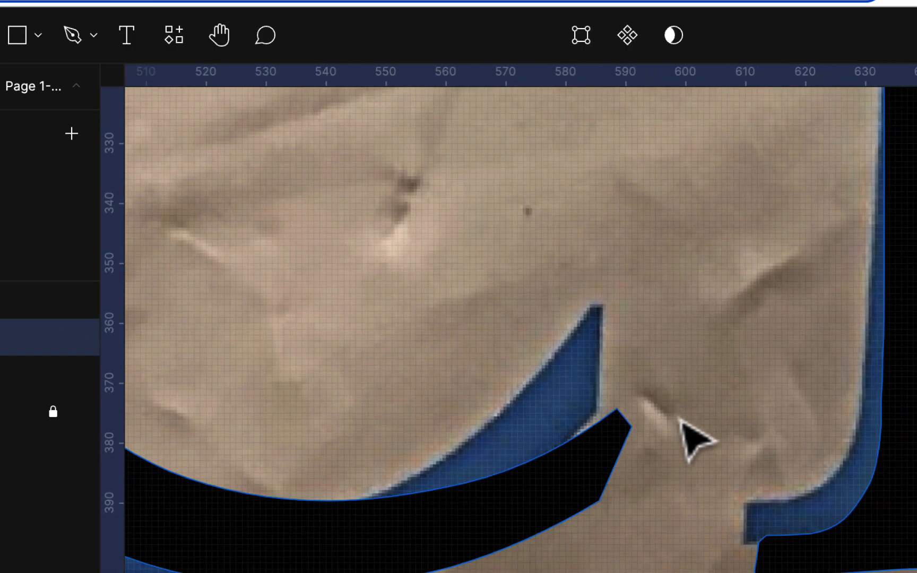
{"action": "double_click", "coordinate": [622, 435]}
{"action": "left_click_drag", "start_coordinate": [632, 430], "coordinate": [601, 465]}
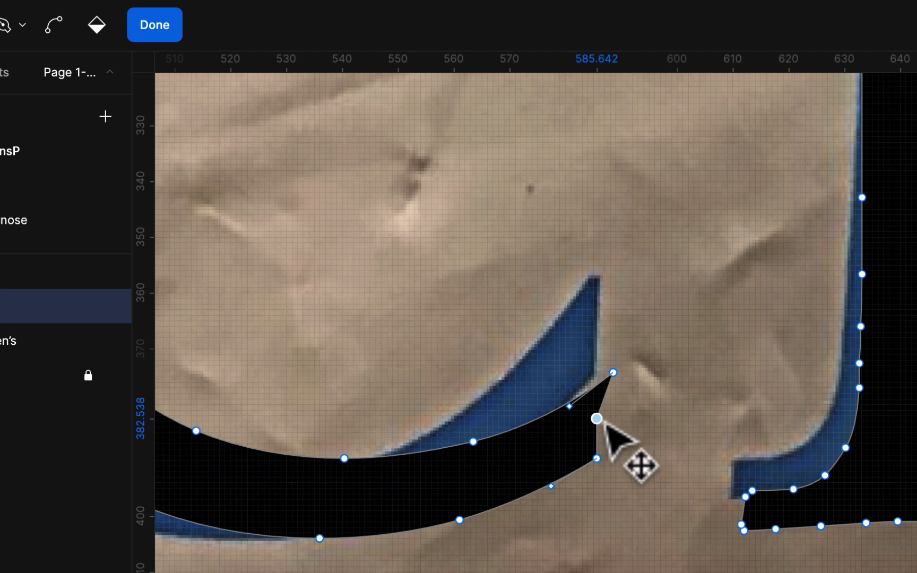
{"action": "left_click_drag", "start_coordinate": [597, 419], "coordinate": [608, 423]}
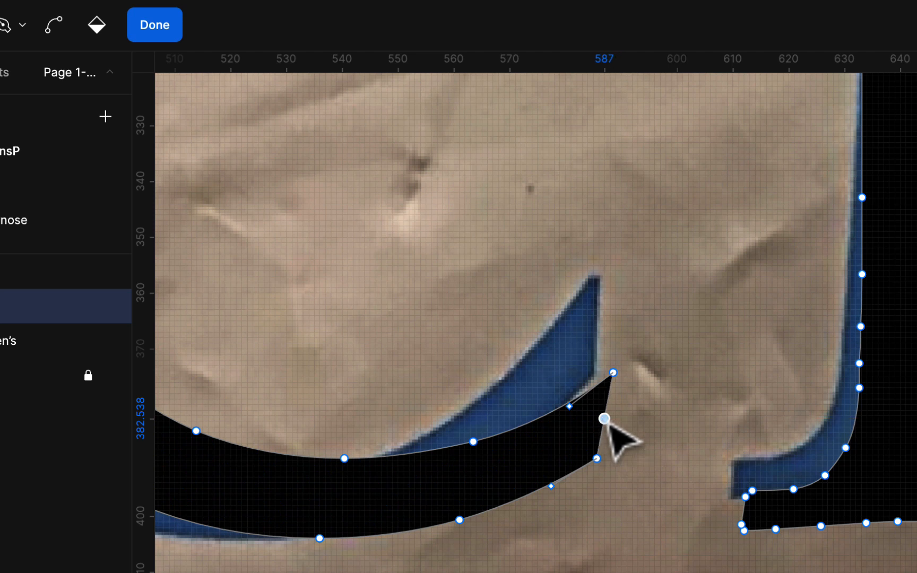
{"action": "key", "text": "super"}
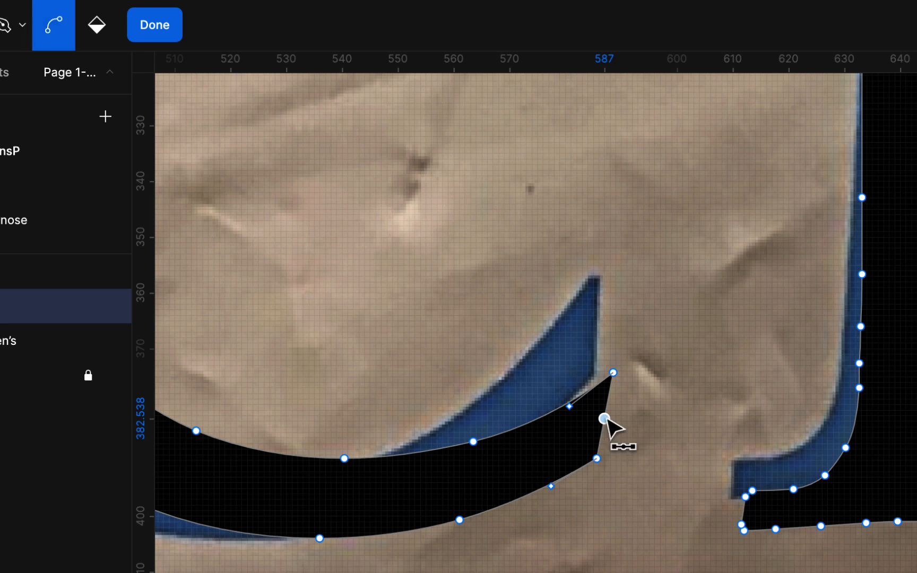
- Check the reshaped C of "PLACE" against the reference at a wider view and finish vector editing
{"action": "scroll", "coordinate": [605, 420], "scroll_direction": "down", "scroll_amount": 5}
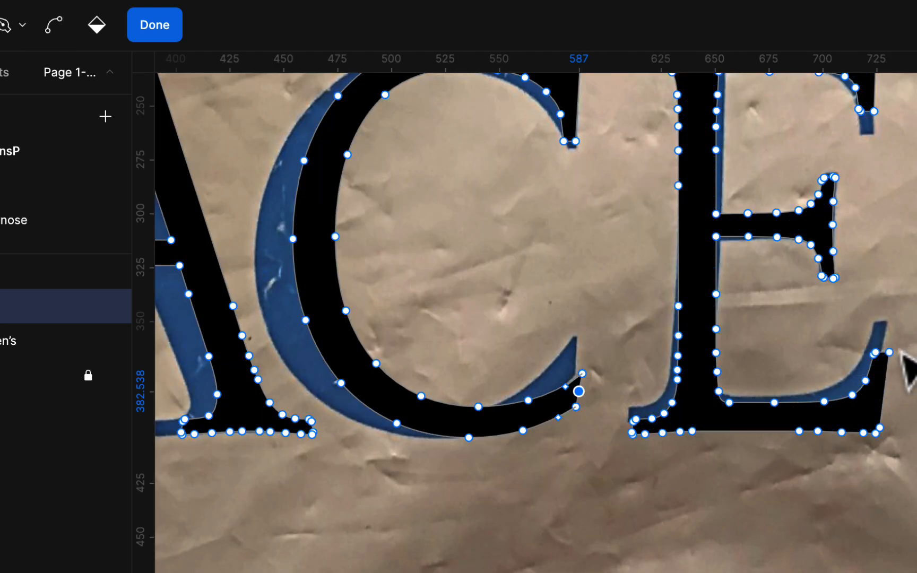
{"action": "scroll", "coordinate": [804, 424], "scroll_direction": "left", "scroll_amount": 10}
{"action": "scroll", "coordinate": [804, 425], "scroll_direction": "up", "scroll_amount": 3}
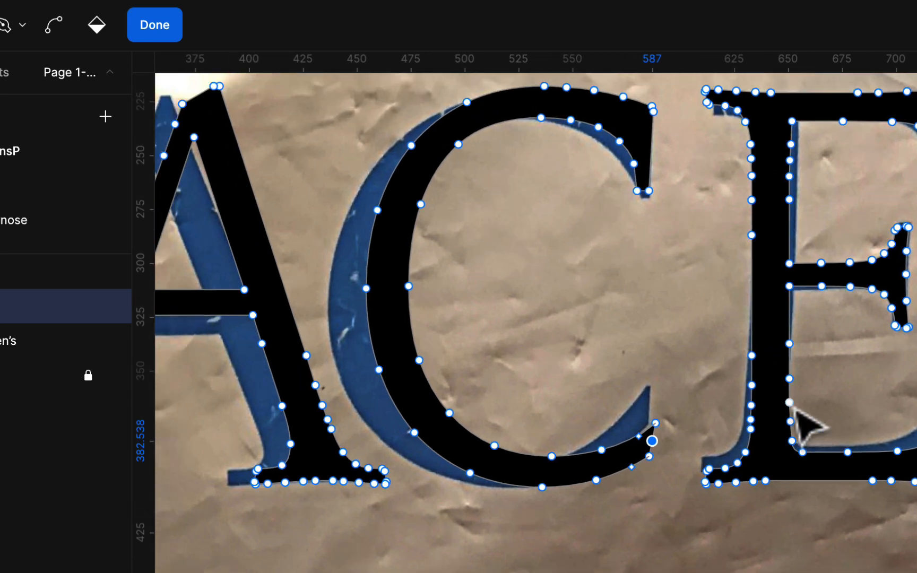
{"action": "scroll", "coordinate": [795, 407], "scroll_direction": "left", "scroll_amount": 1}
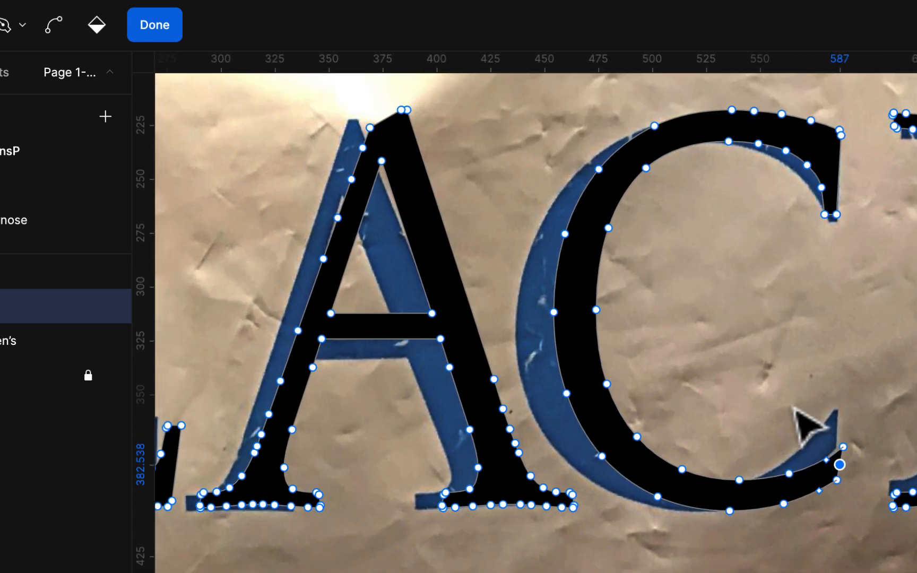
{"action": "key", "text": "super+minus"}
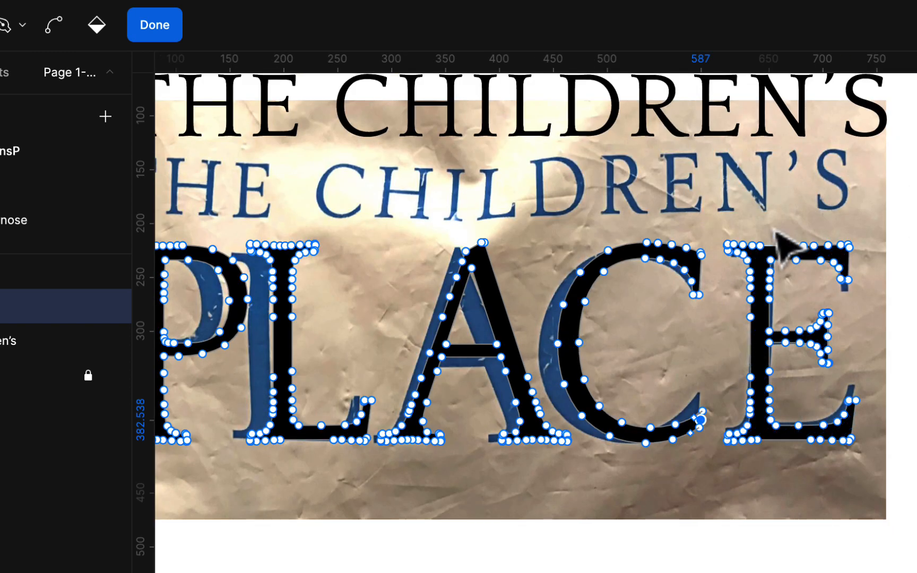
{"action": "left_click", "coordinate": [152, 33]}
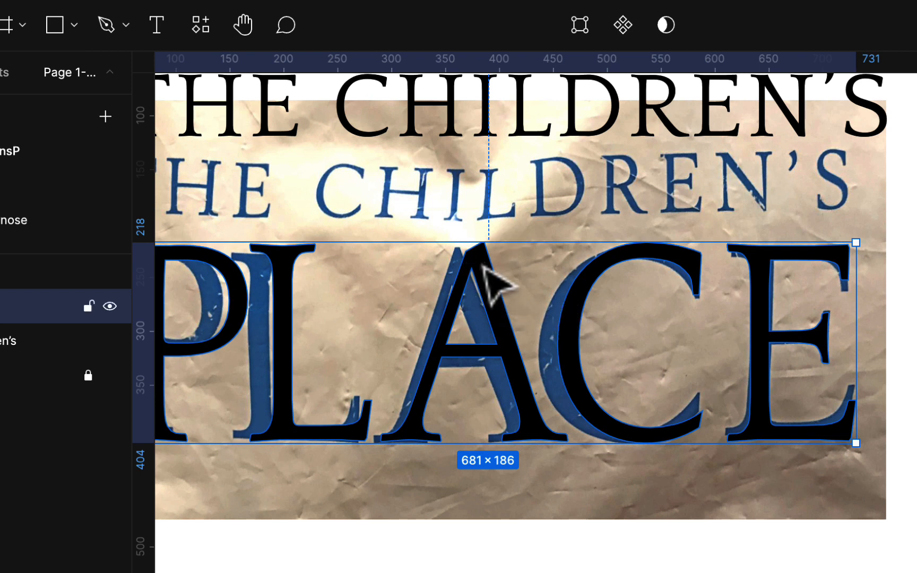
- Reshape the apex of the A in "PLACE" by raising its two top anchor points to Y 213, with the outer right one at X 383
{"action": "double_click", "coordinate": [482, 263]}
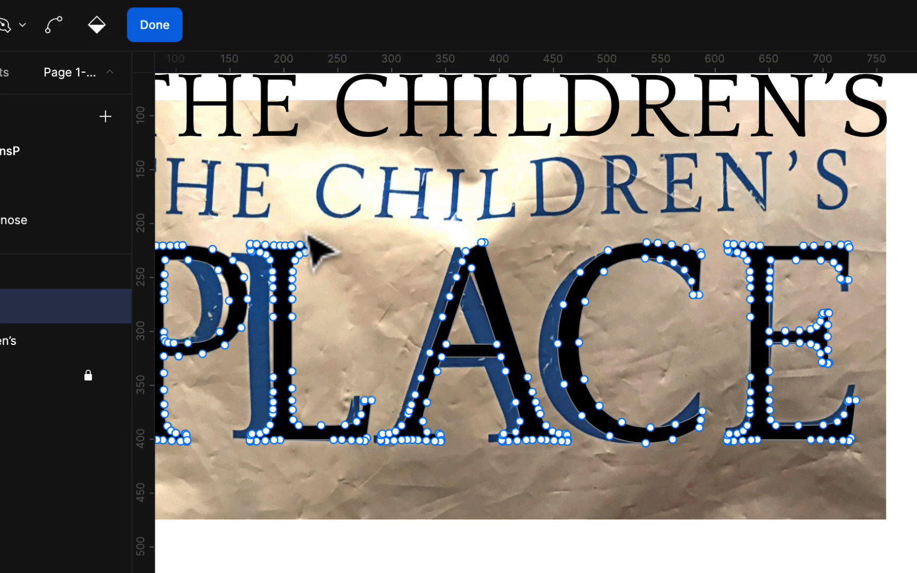
{"action": "scroll", "coordinate": [431, 241], "scroll_direction": "up", "scroll_amount": 8}
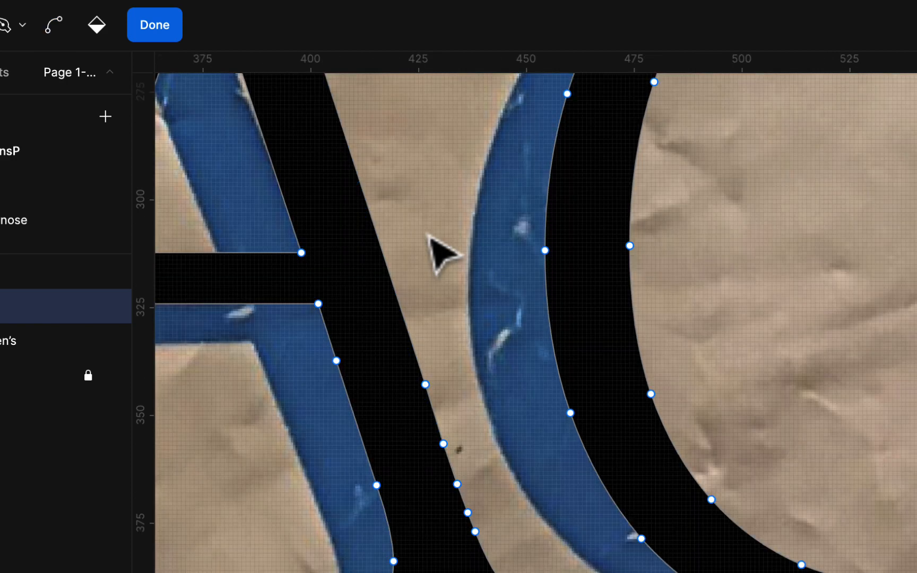
{"action": "scroll", "coordinate": [295, 281], "scroll_direction": "up", "scroll_amount": 5}
{"action": "scroll", "coordinate": [295, 281], "scroll_direction": "left", "scroll_amount": 3}
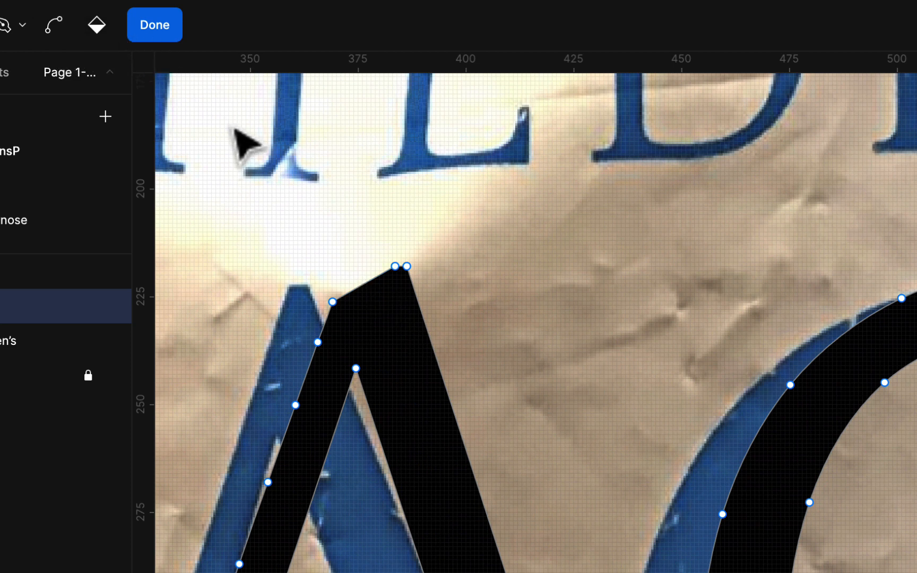
{"action": "left_click", "coordinate": [394, 267]}
{"action": "left_click_drag", "start_coordinate": [395, 268], "coordinate": [375, 230]}
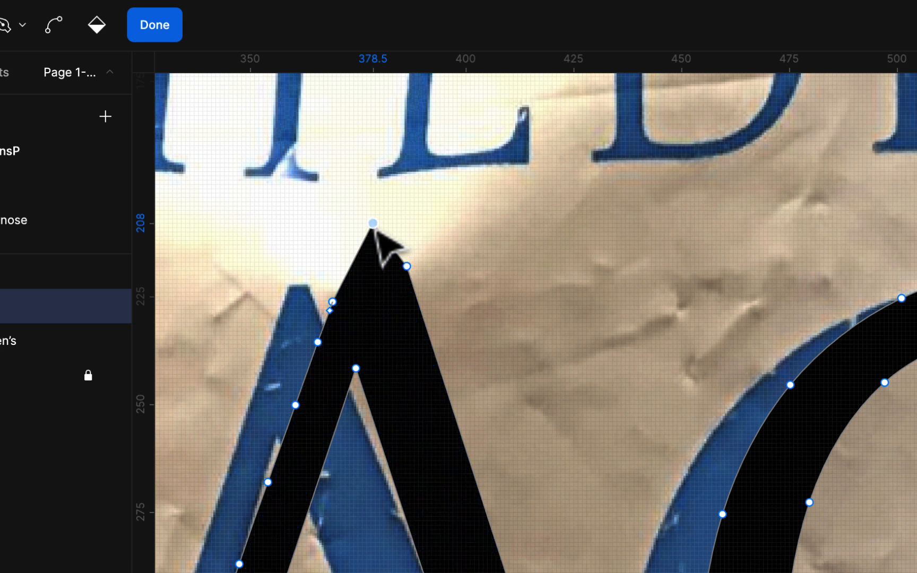
{"action": "left_click_drag", "start_coordinate": [372, 233], "coordinate": [393, 247]}
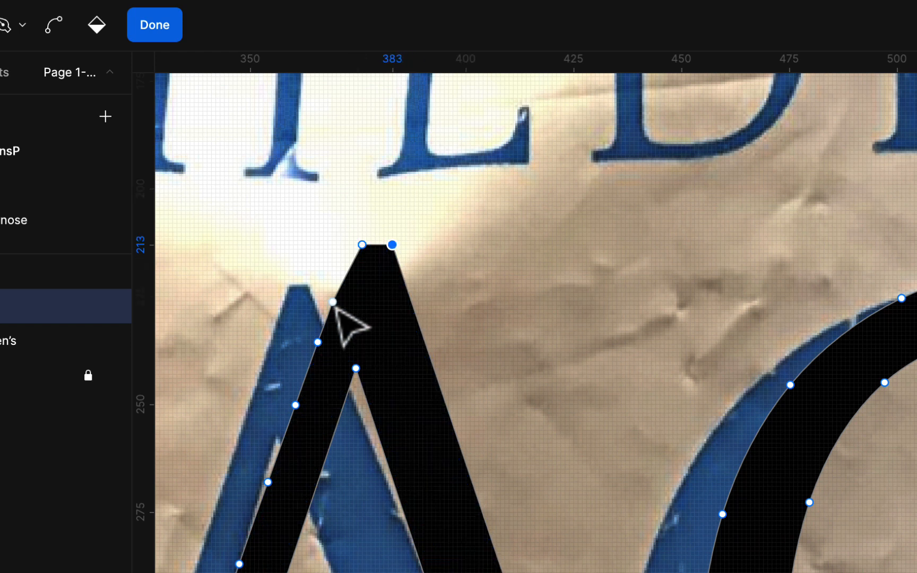
- Move the anchor point on the left shoulder of the A to X 371.5, Y 223 and finish vector editing
{"action": "left_click_drag", "start_coordinate": [332, 302], "coordinate": [344, 289]}
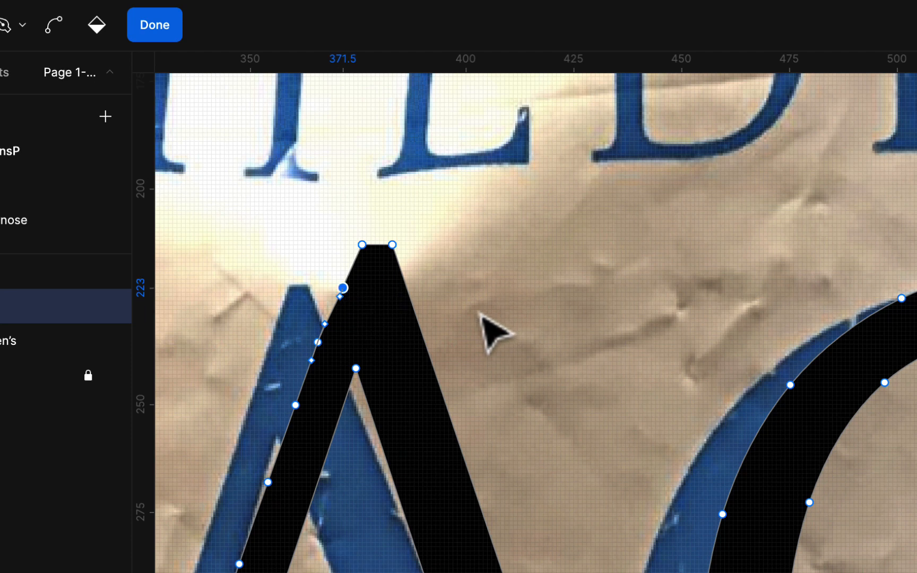
{"action": "scroll", "coordinate": [480, 314], "scroll_direction": "down", "scroll_amount": 5}
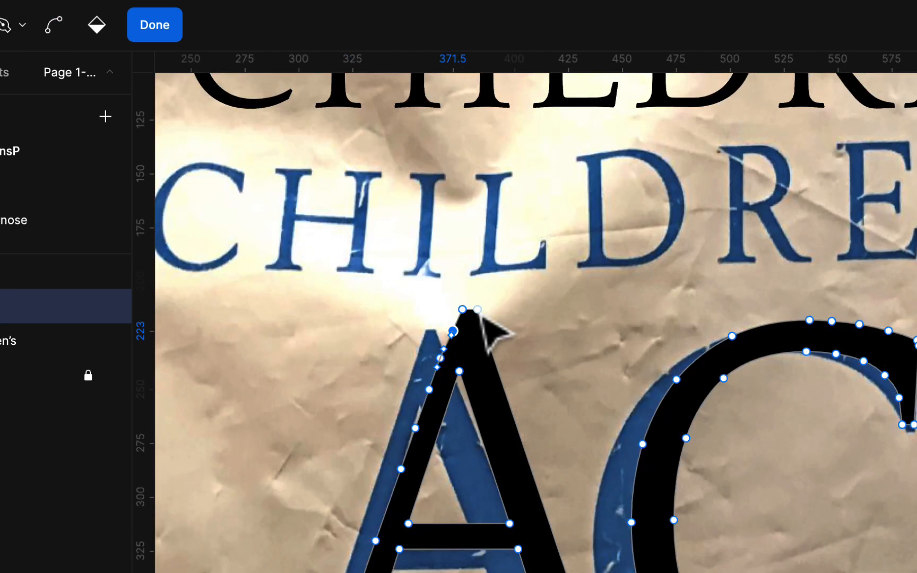
{"action": "scroll", "coordinate": [554, 371], "scroll_direction": "down", "scroll_amount": 5}
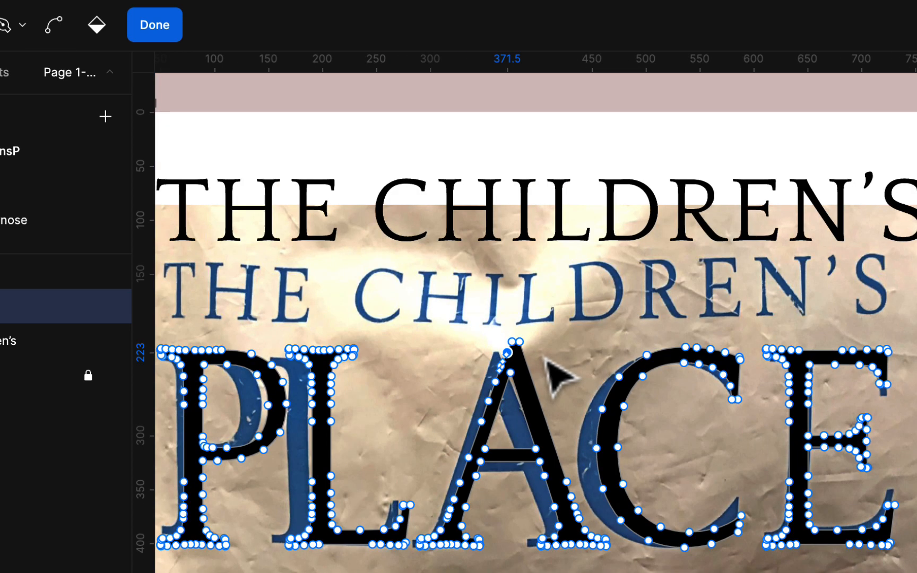
{"action": "left_click", "coordinate": [159, 27]}
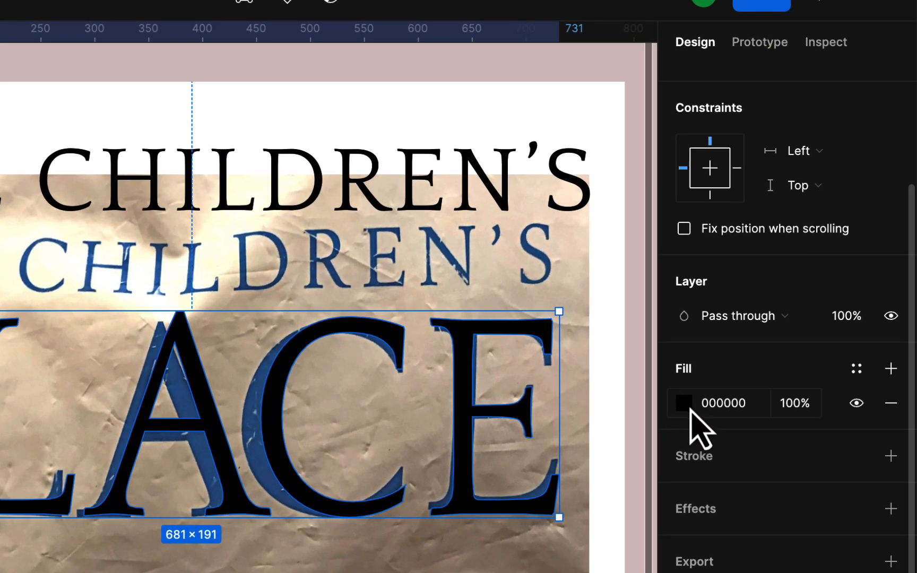
- Change the "PLACE" fill to dark red 9F4444 by sampling the reference's blue and shifting its hue to red
{"action": "left_click", "coordinate": [684, 404]}
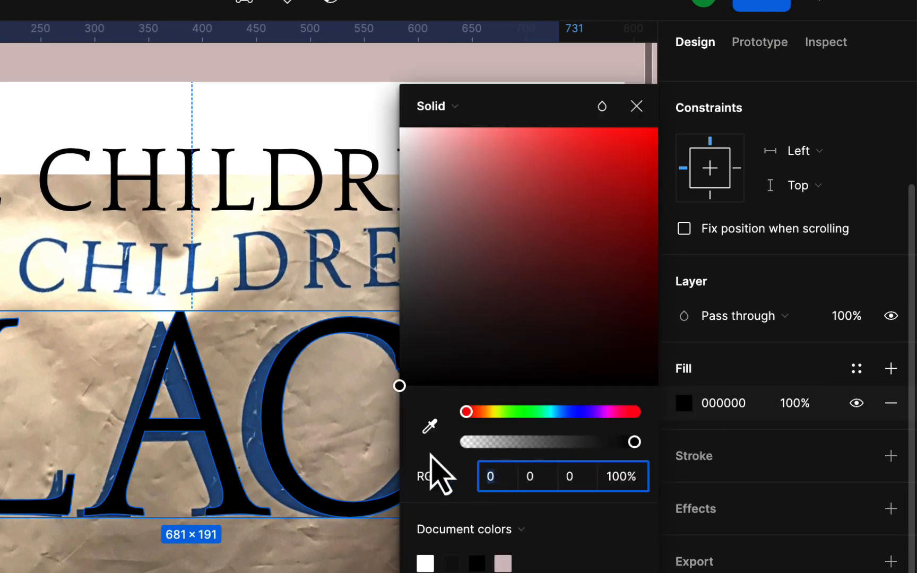
{"action": "left_click", "coordinate": [430, 427]}
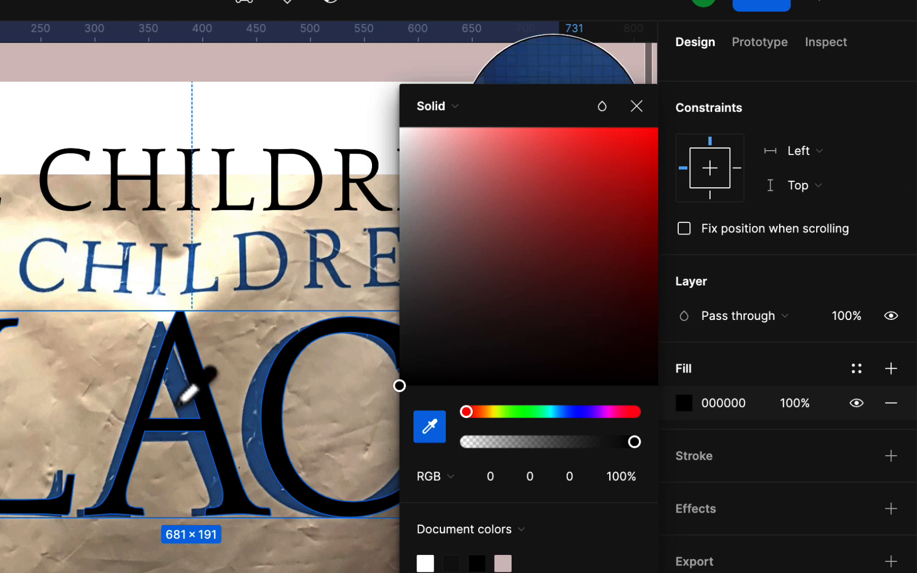
{"action": "left_click", "coordinate": [187, 398]}
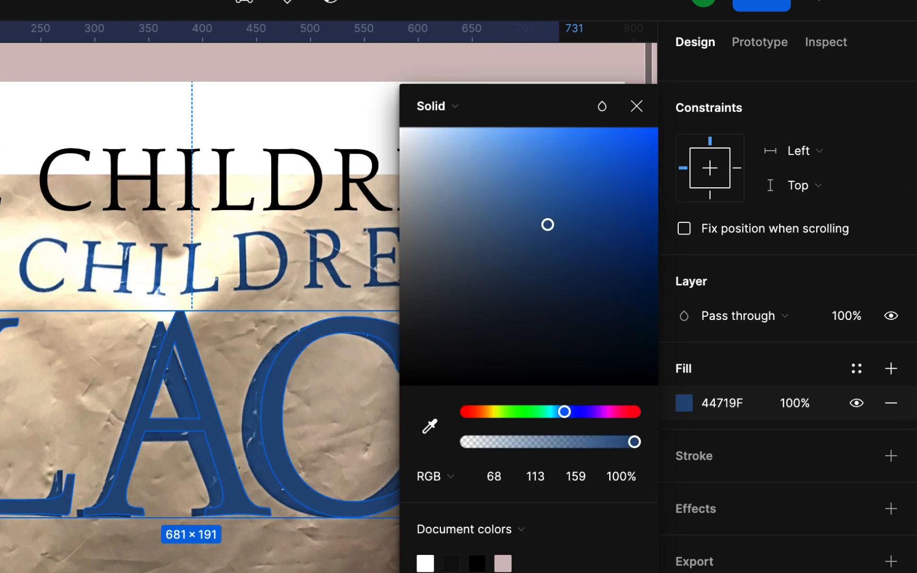
{"action": "scroll", "coordinate": [199, 329], "scroll_direction": "left", "scroll_amount": 1}
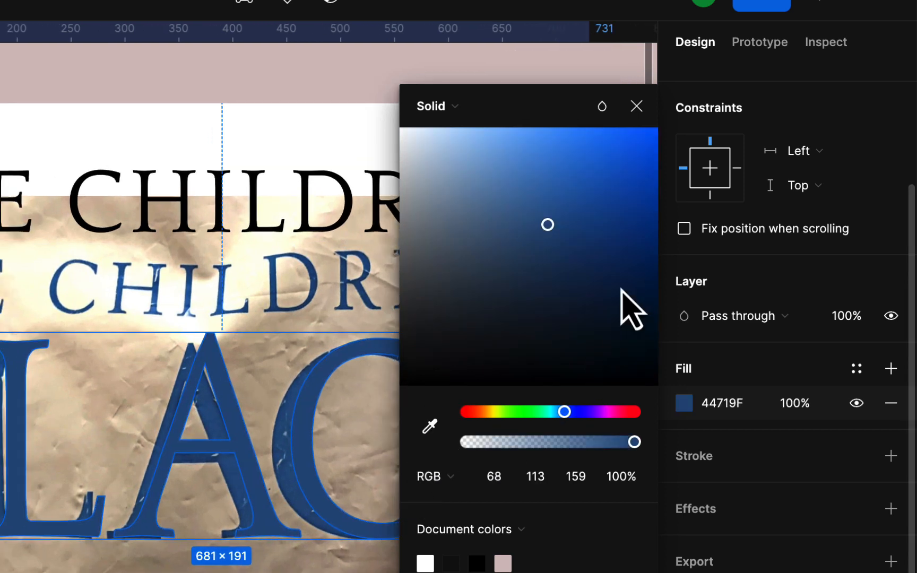
{"action": "left_click", "coordinate": [466, 412]}
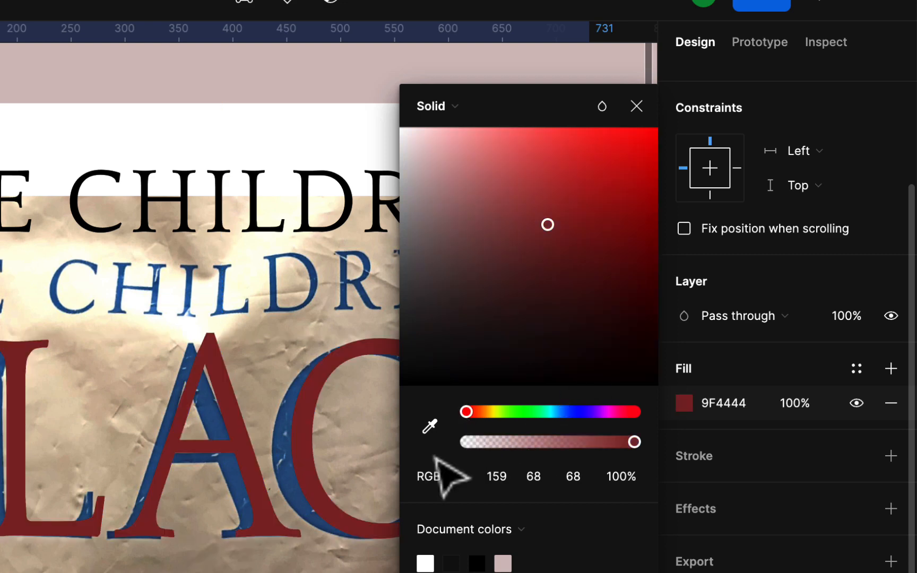
{"action": "left_click", "coordinate": [266, 453]}
- Move the "THE CHILDREN'S" text down over the matching blue reference lettering, to X 50, Y 118
{"action": "scroll", "coordinate": [256, 318], "scroll_direction": "left", "scroll_amount": 1}
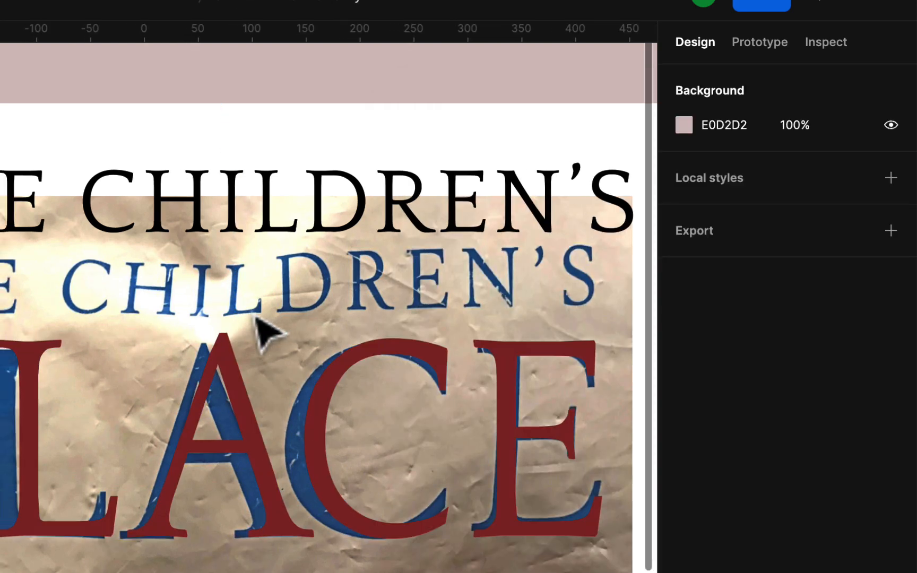
{"action": "scroll", "coordinate": [257, 319], "scroll_direction": "left", "scroll_amount": 2}
{"action": "scroll", "coordinate": [257, 318], "scroll_direction": "up", "scroll_amount": 1}
{"action": "left_click", "coordinate": [58, 233]}
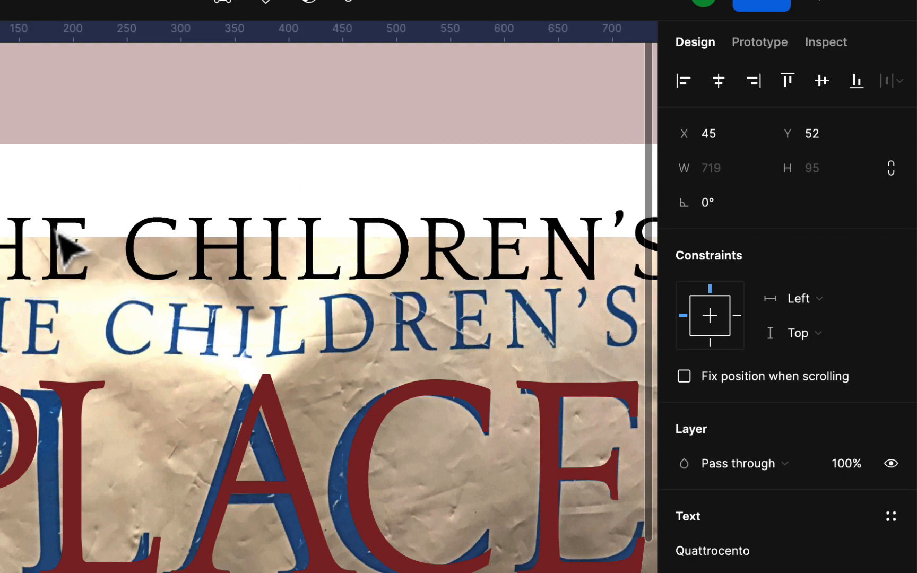
{"action": "left_click_drag", "start_coordinate": [58, 233], "coordinate": [63, 304]}
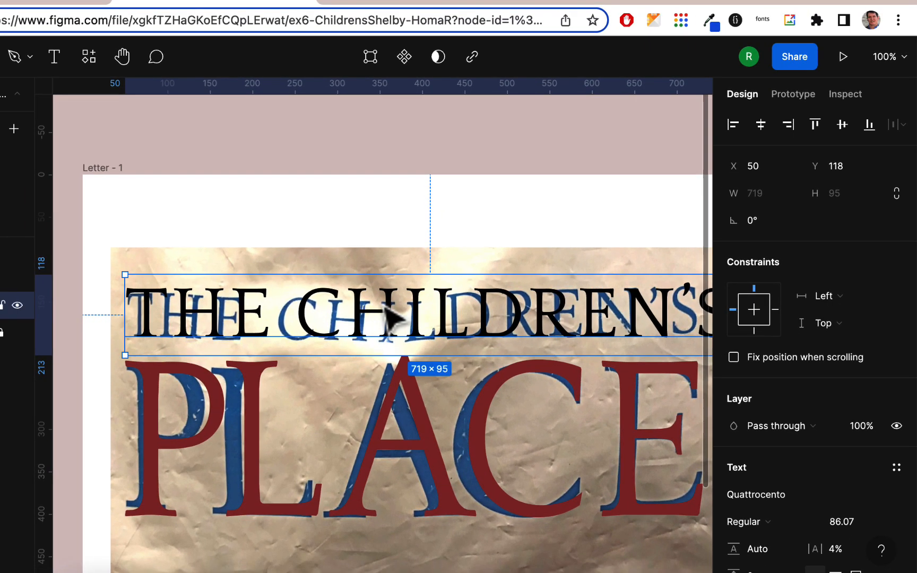
{"action": "scroll", "coordinate": [388, 313], "scroll_direction": "down", "scroll_amount": 3}
{"action": "scroll", "coordinate": [387, 313], "scroll_direction": "left", "scroll_amount": 3}
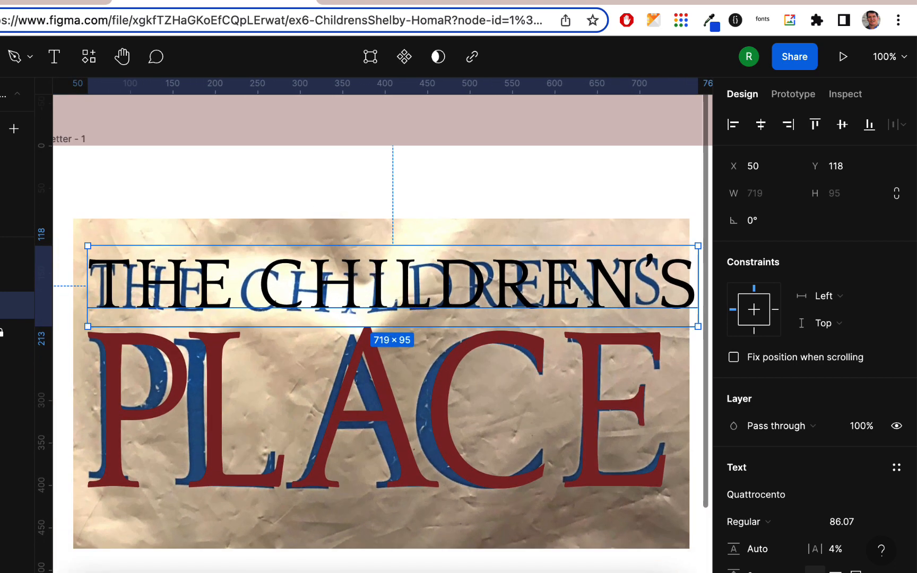
- Convert the "THE CHILDREN'S" text into vector shapes with Outline stroke
{"action": "mouse_move", "coordinate": [3, 249]}
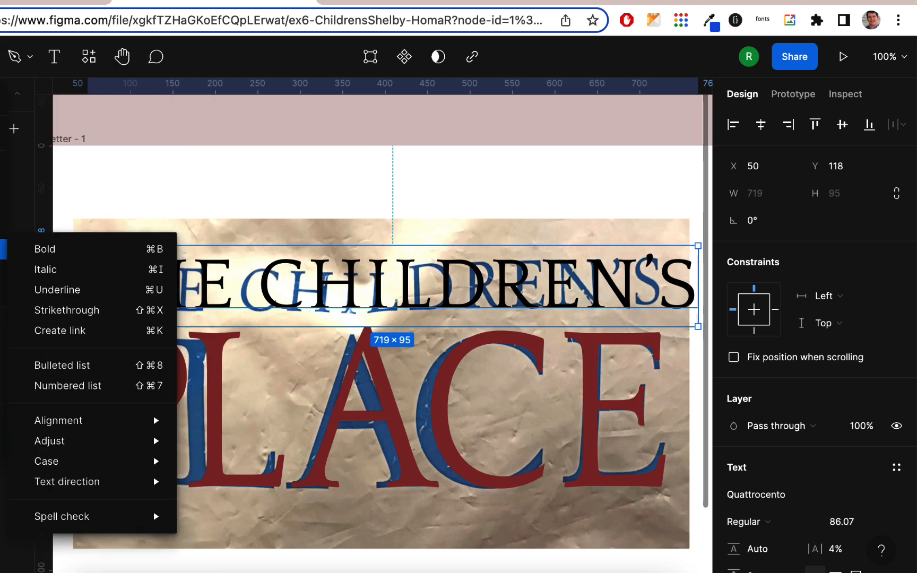
{"action": "mouse_move", "coordinate": [3, 228]}
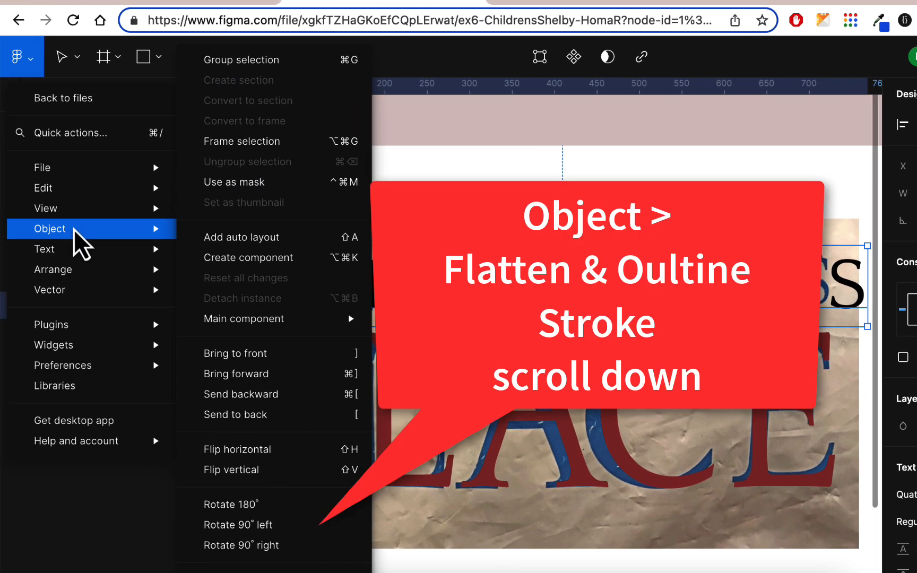
{"action": "mouse_move", "coordinate": [84, 179]}
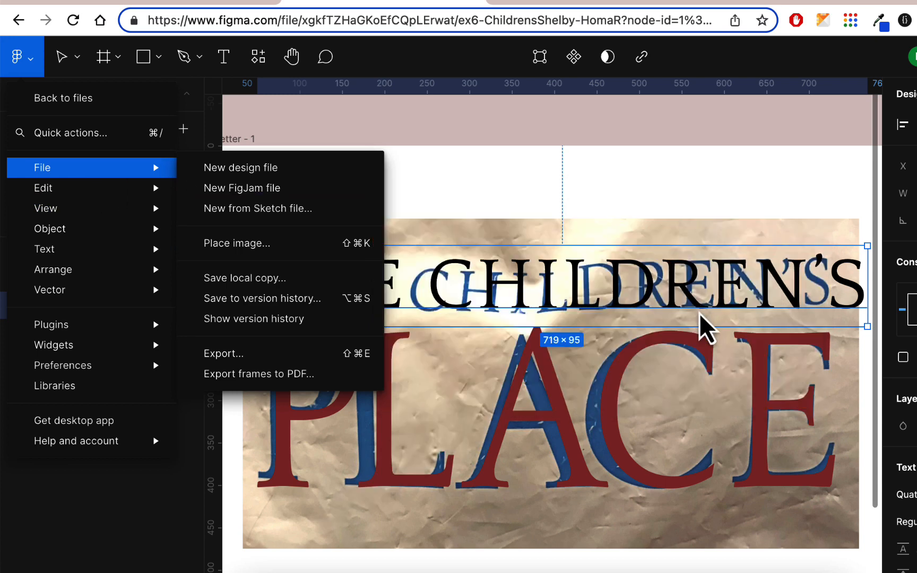
{"action": "left_click", "coordinate": [724, 276]}
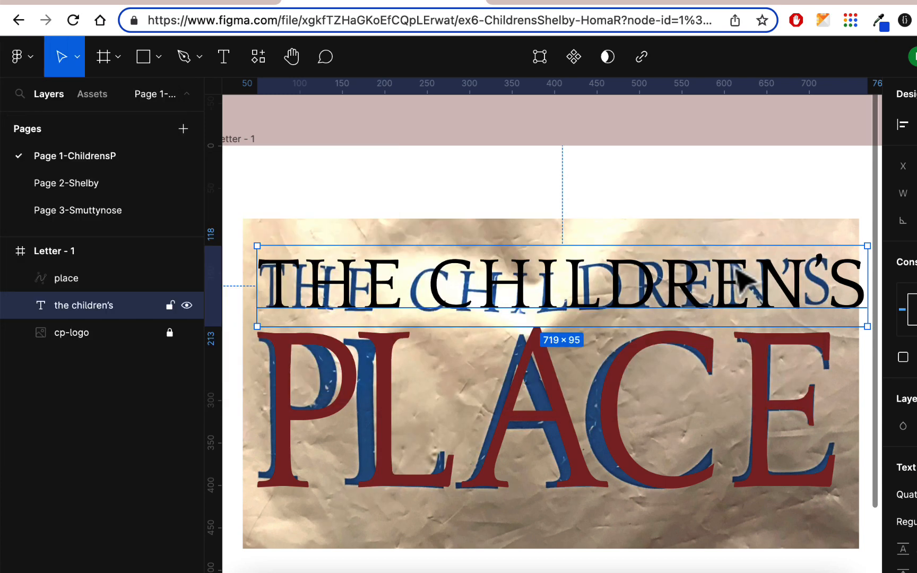
{"action": "right_click", "coordinate": [734, 269]}
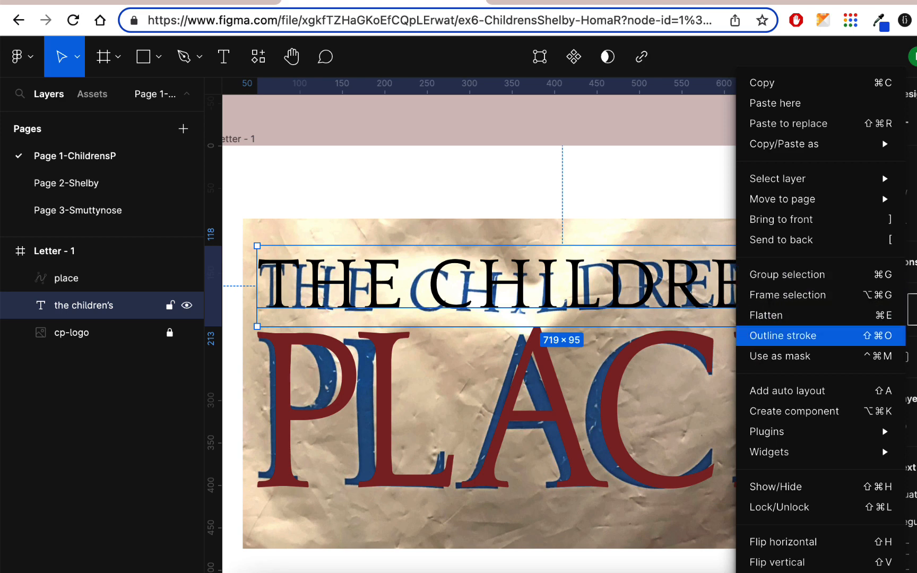
{"action": "left_click", "coordinate": [757, 336]}
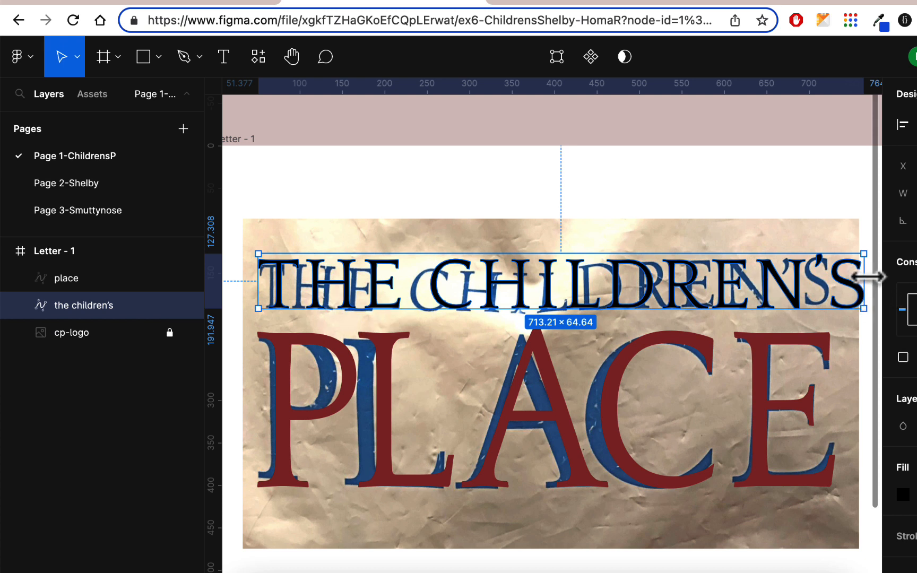
- Resize the outlined "THE CHILDREN'S" to 680 × 60 so it spans the reference lettering, and deselect it
{"action": "left_click_drag", "start_coordinate": [860, 281], "coordinate": [833, 283]}
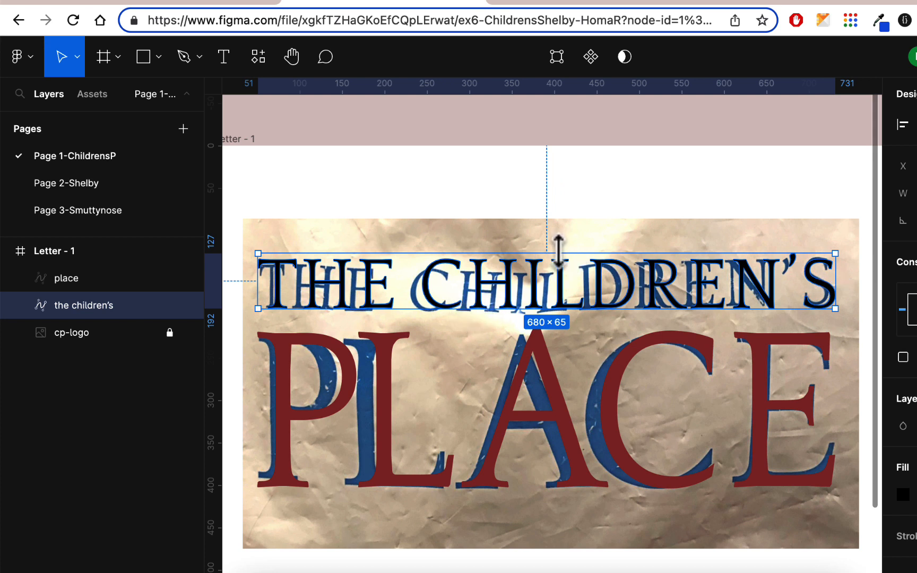
{"action": "left_click_drag", "start_coordinate": [558, 253], "coordinate": [558, 259]}
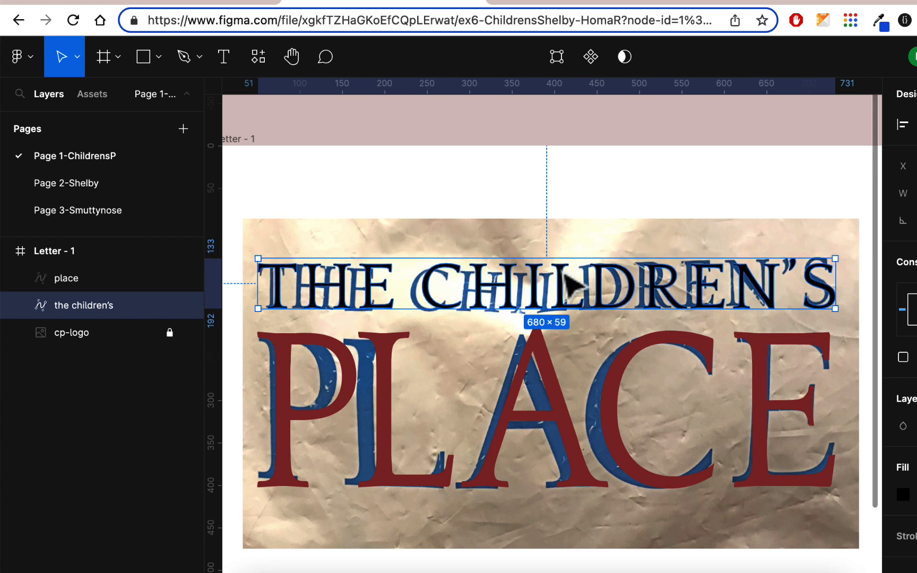
{"action": "left_click_drag", "start_coordinate": [557, 312], "coordinate": [557, 313]}
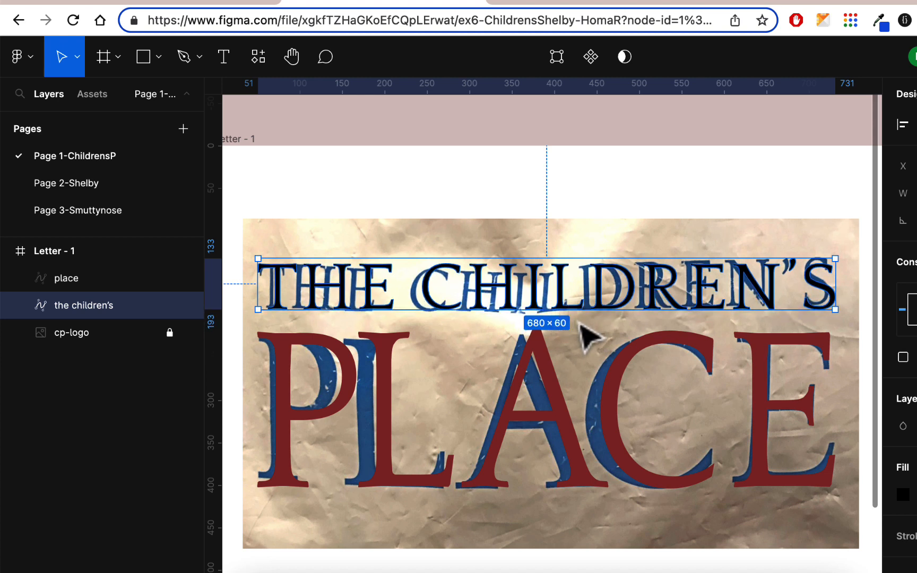
{"action": "left_click", "coordinate": [488, 233]}
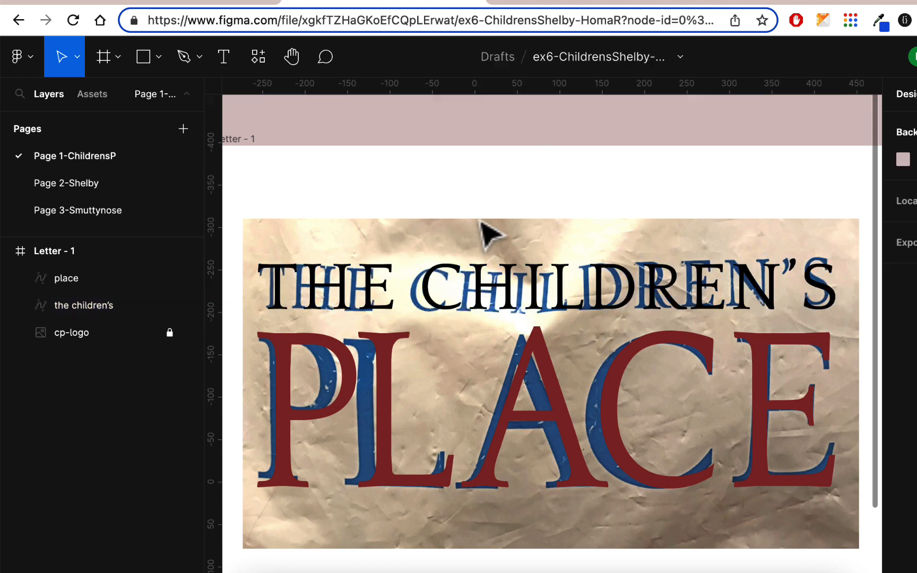
{"action": "key", "text": "super+minus"}
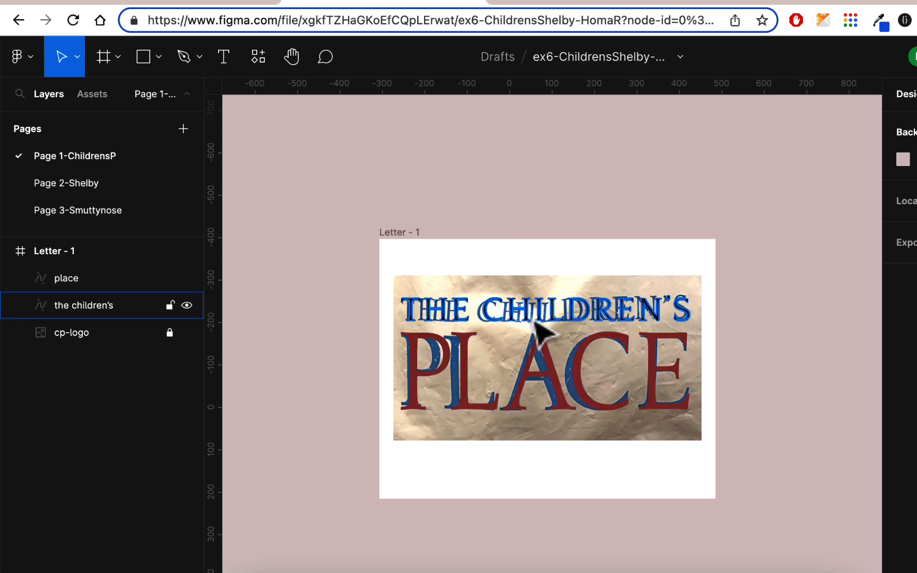
{"action": "scroll", "coordinate": [534, 321], "scroll_direction": "up", "scroll_amount": 6}
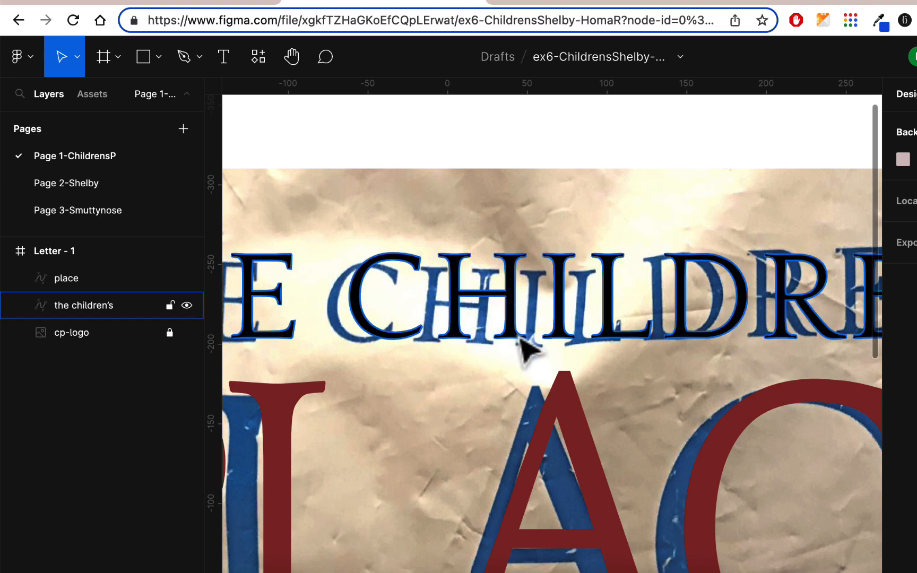
- Fill the outlined "THE CHILDREN'S" with blue 4276A0 sampled from the reference lettering
{"action": "scroll", "coordinate": [634, 321], "scroll_direction": "down", "scroll_amount": 1}
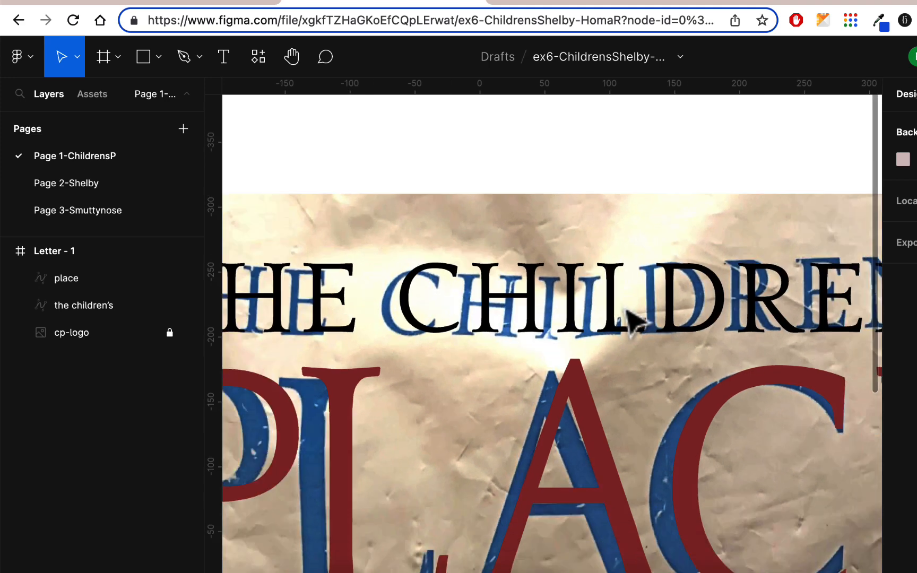
{"action": "scroll", "coordinate": [634, 321], "scroll_direction": "down", "scroll_amount": 3}
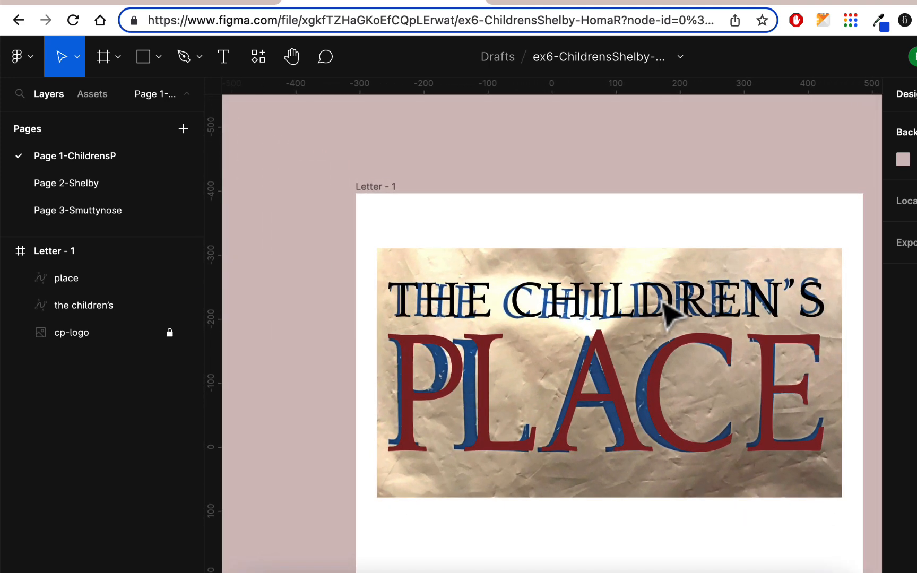
{"action": "left_click", "coordinate": [653, 311]}
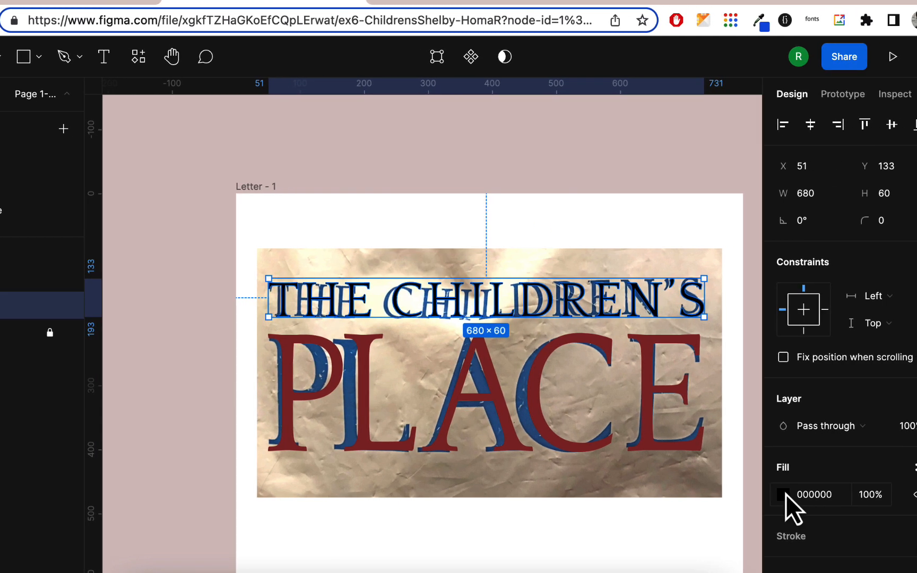
{"action": "left_click", "coordinate": [904, 494]}
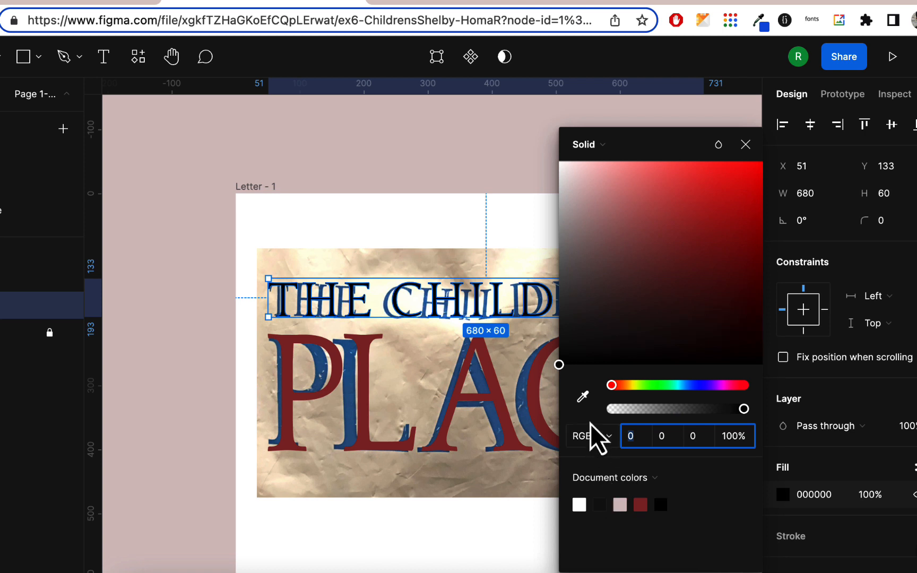
{"action": "left_click", "coordinate": [584, 397]}
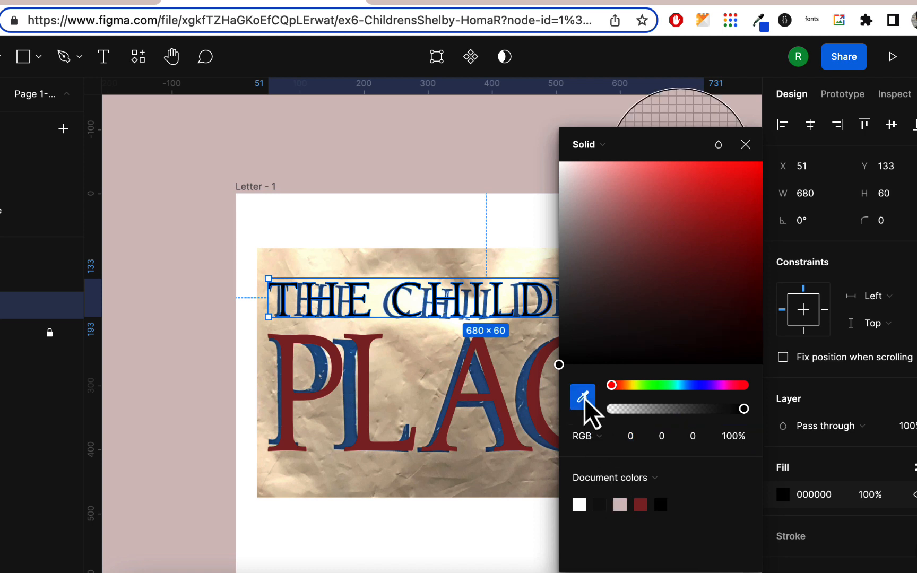
{"action": "left_click", "coordinate": [352, 406]}
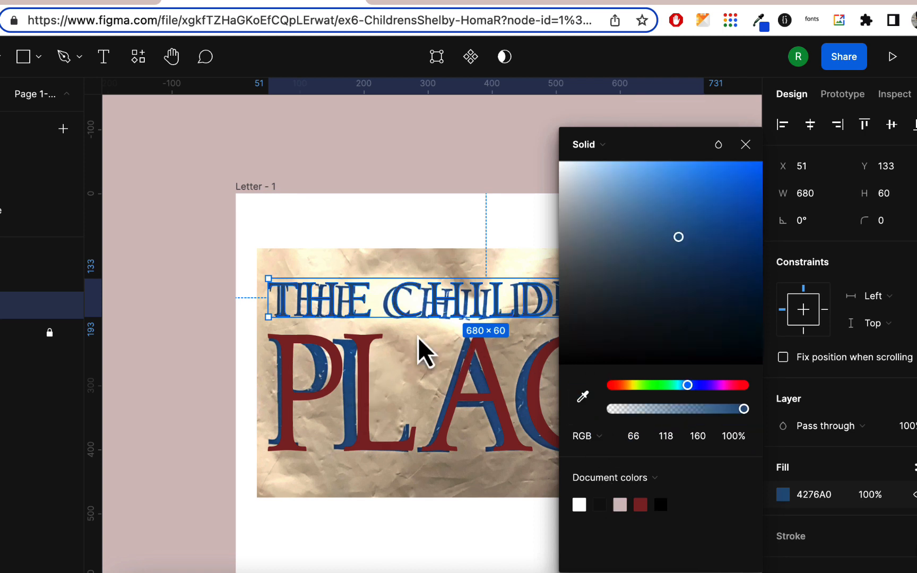
{"action": "left_click", "coordinate": [745, 144]}
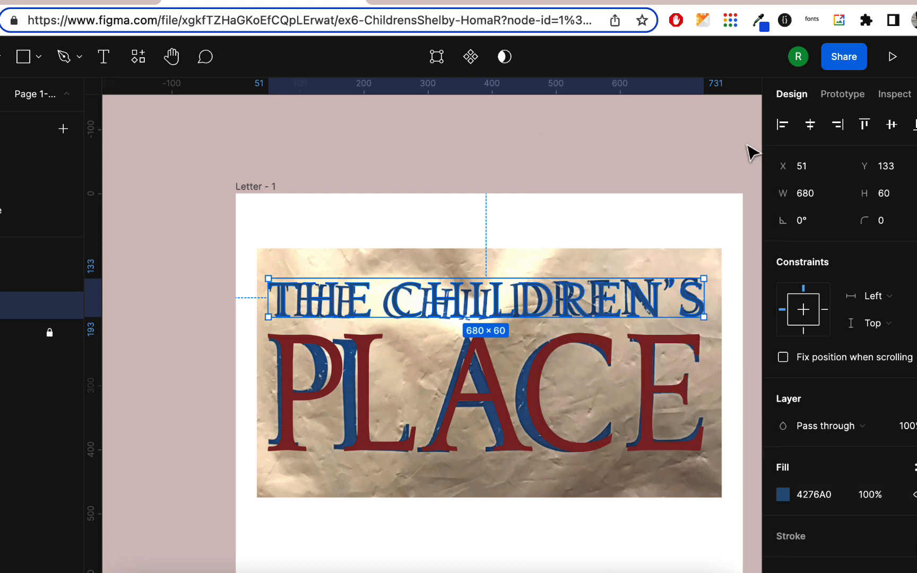
- Change the fill of "PLACE" to the same document blue, 4276A0
{"action": "left_click", "coordinate": [543, 389]}
{"action": "left_click", "coordinate": [783, 494]}
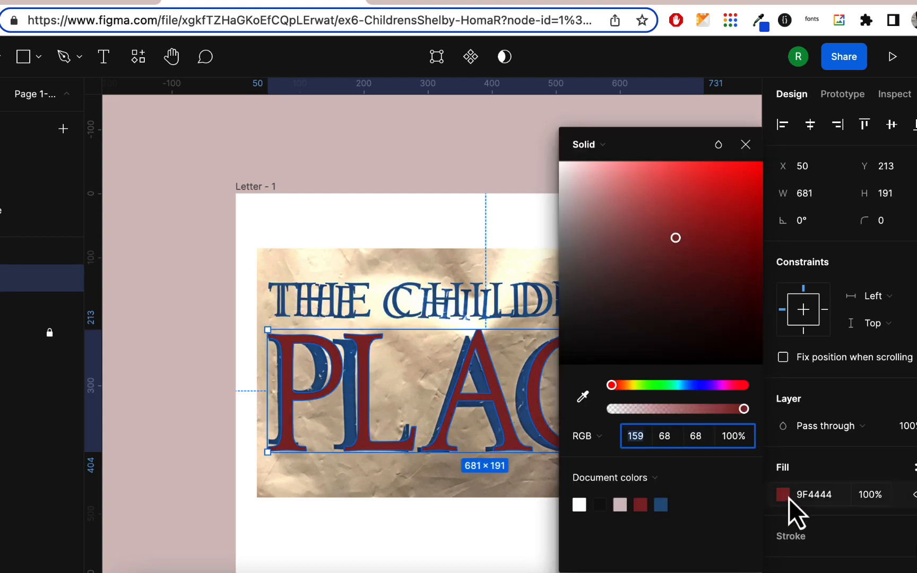
{"action": "left_click", "coordinate": [665, 505]}
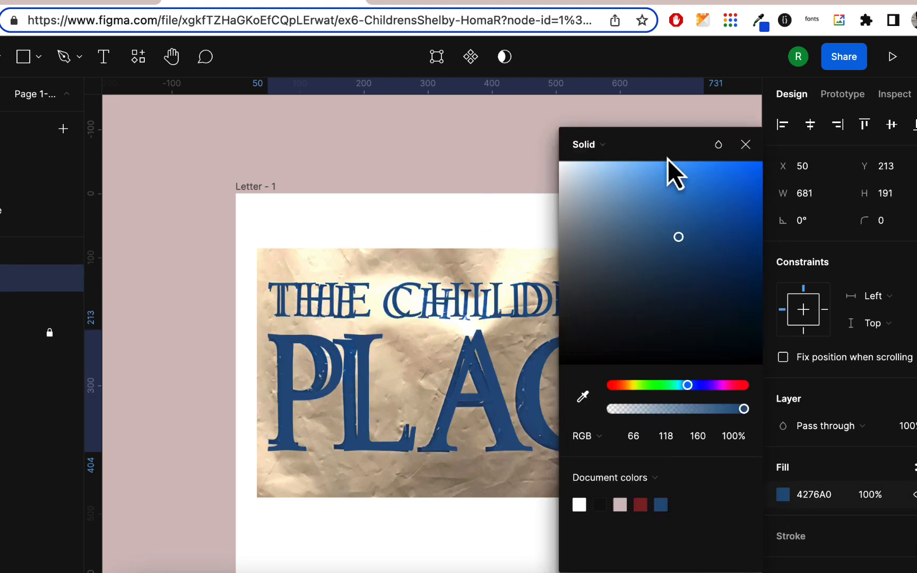
{"action": "left_click", "coordinate": [746, 144]}
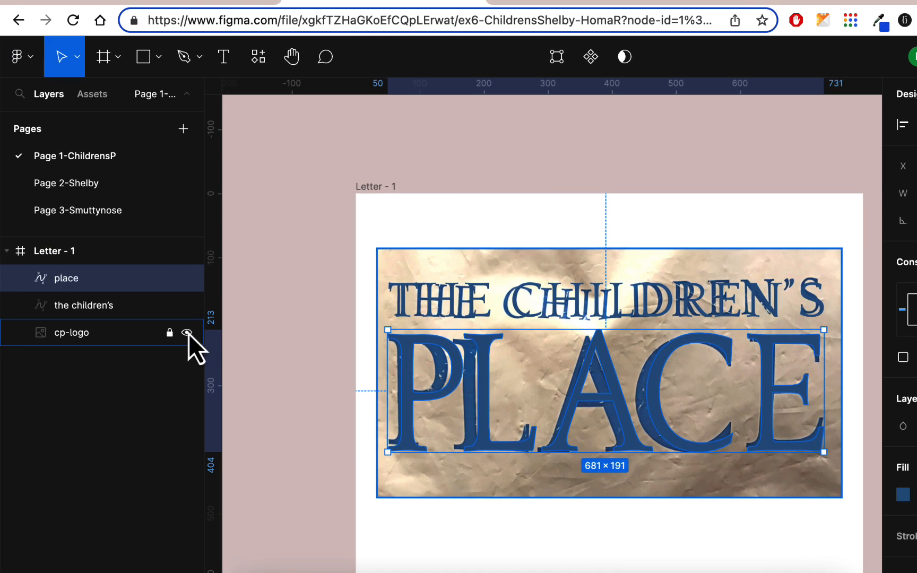
- Toggle the cp-logo reference image's visibility to compare it with the vector lettering, leaving the image hidden
{"action": "left_click", "coordinate": [186, 333]}
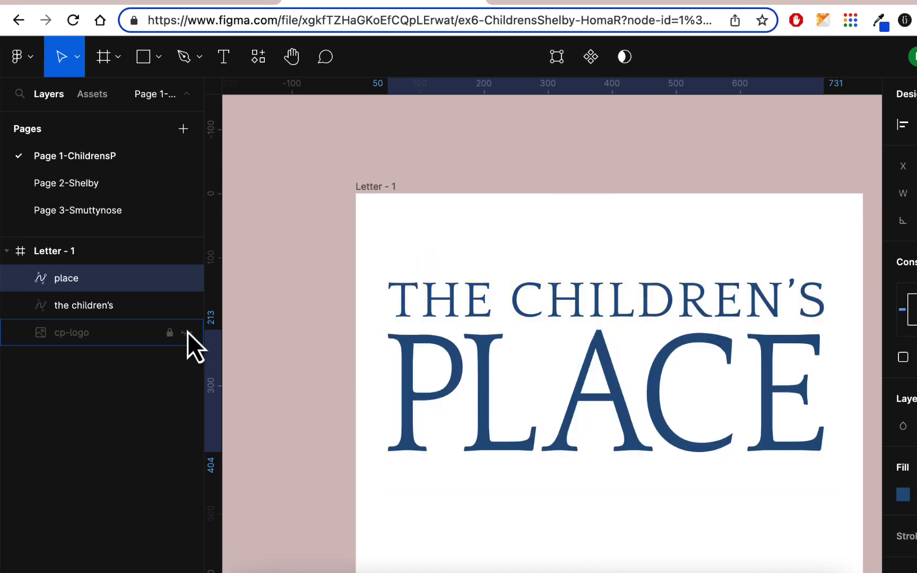
{"action": "left_click", "coordinate": [187, 333]}
{"action": "left_click", "coordinate": [186, 332]}
{"action": "left_click", "coordinate": [186, 332]}
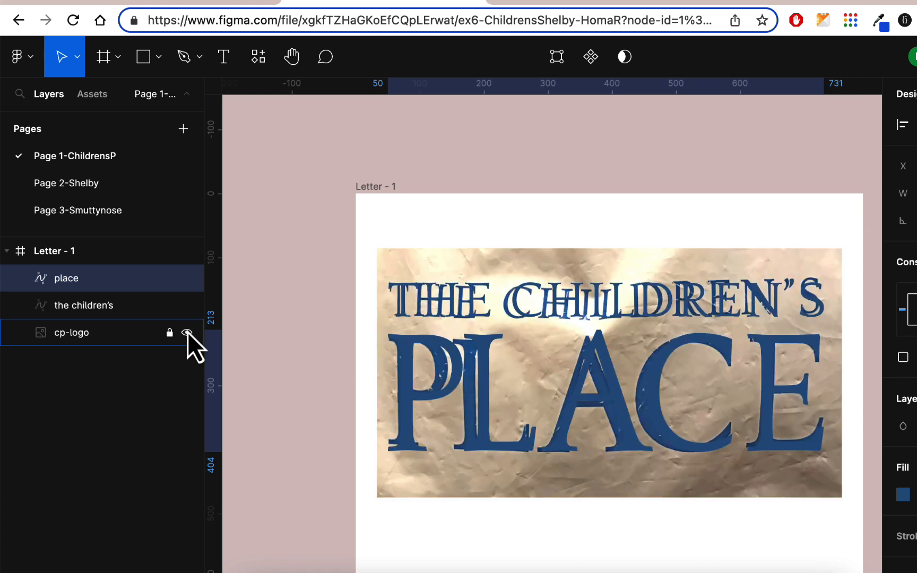
{"action": "left_click", "coordinate": [187, 332]}
{"action": "left_click", "coordinate": [187, 333]}
{"action": "left_click", "coordinate": [187, 333]}
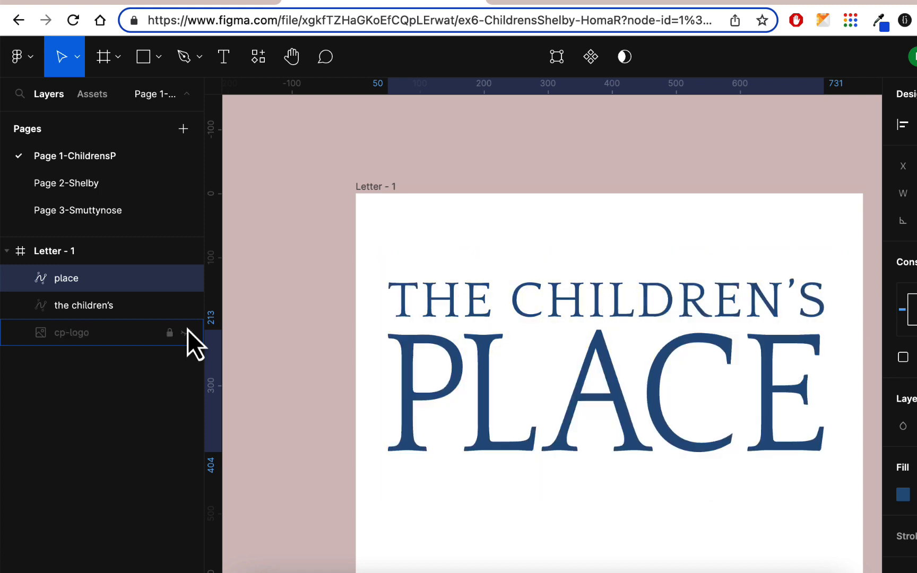
{"action": "left_click", "coordinate": [186, 331]}
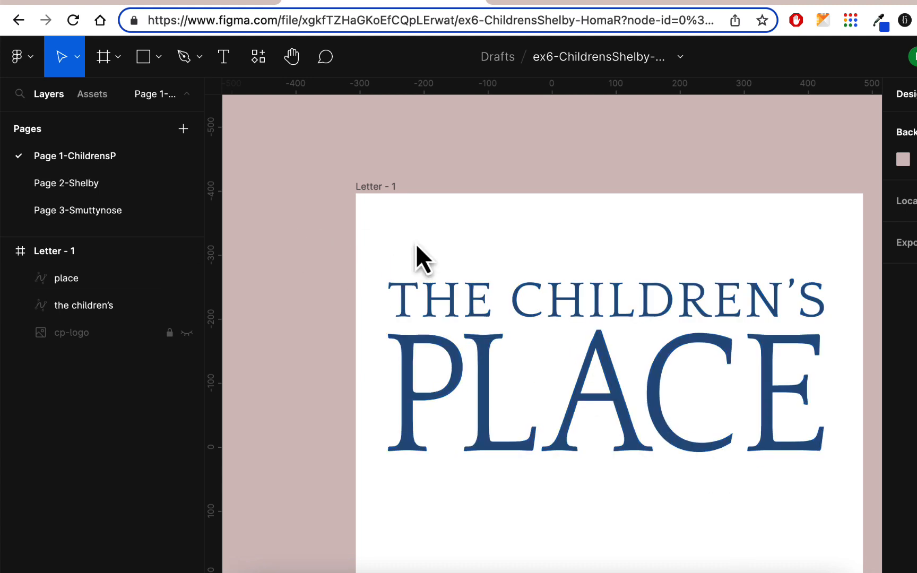
- View the Shelby logo reference on Page 2-Shelby and return to Page 1-ChildrensP
{"action": "left_click", "coordinate": [112, 187]}
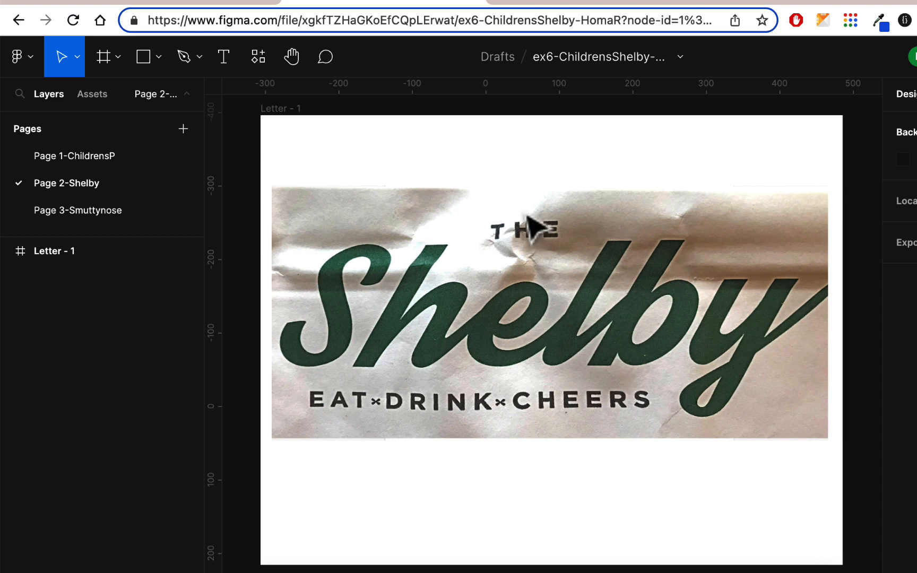
{"action": "left_click", "coordinate": [103, 156]}
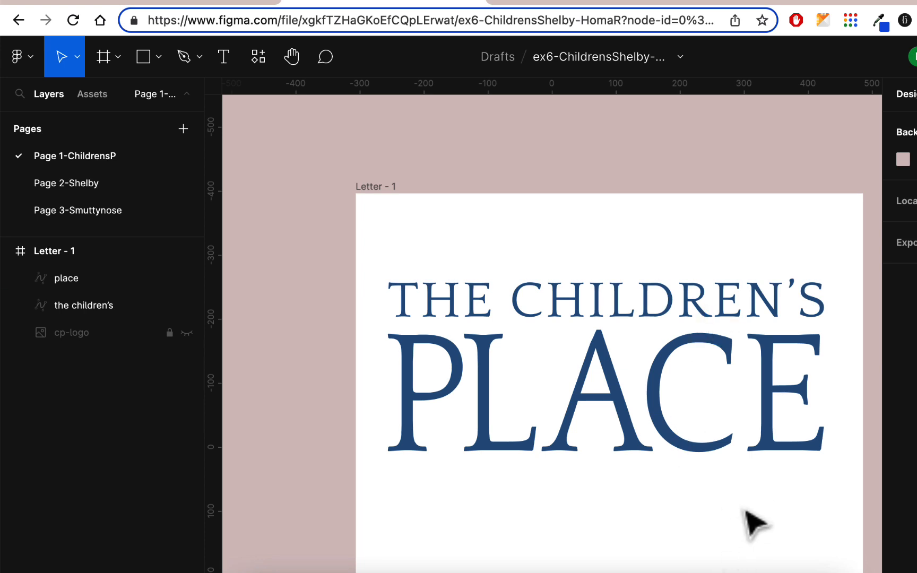
- Compare the cp-logo reference alone with the recreated lettering by toggling layer visibility, leaving only the two lettering layers shown and deselected
{"action": "left_click", "coordinate": [187, 332]}
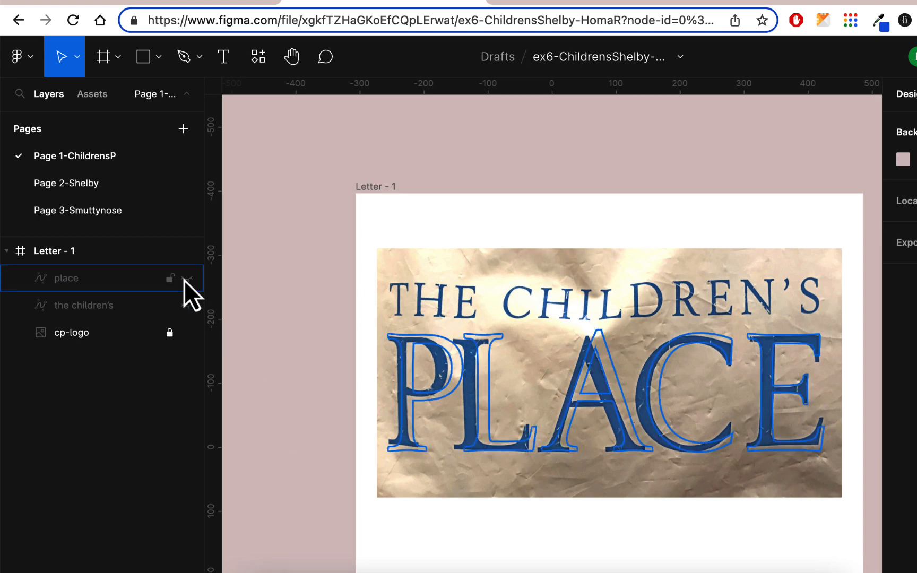
{"action": "left_click", "coordinate": [186, 279]}
{"action": "left_click", "coordinate": [182, 313]}
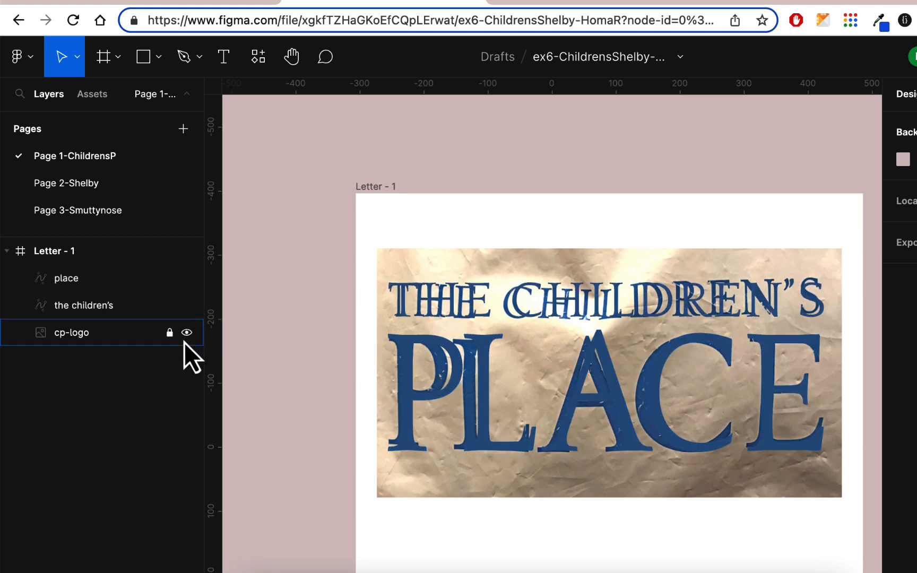
{"action": "left_click", "coordinate": [186, 334]}
{"action": "left_click", "coordinate": [702, 399]}
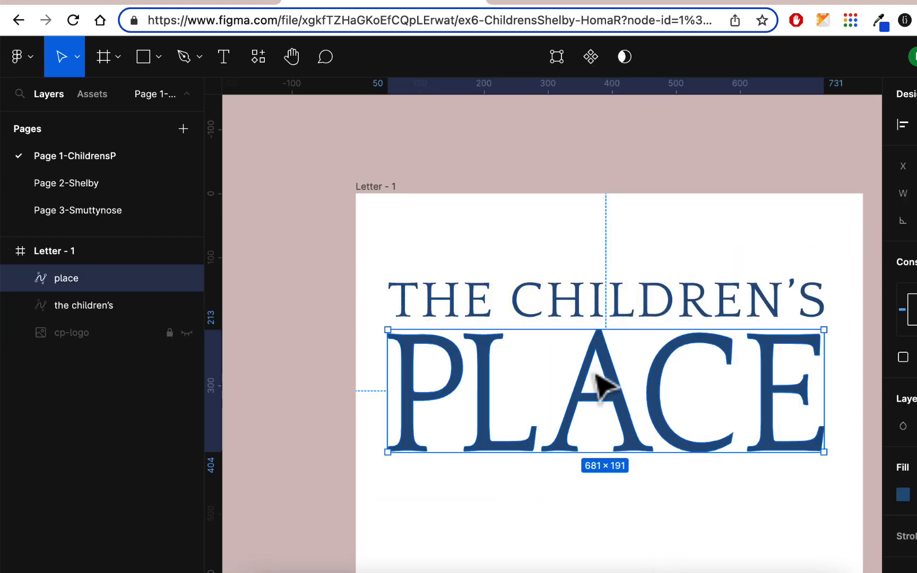
{"action": "left_click", "coordinate": [770, 500]}
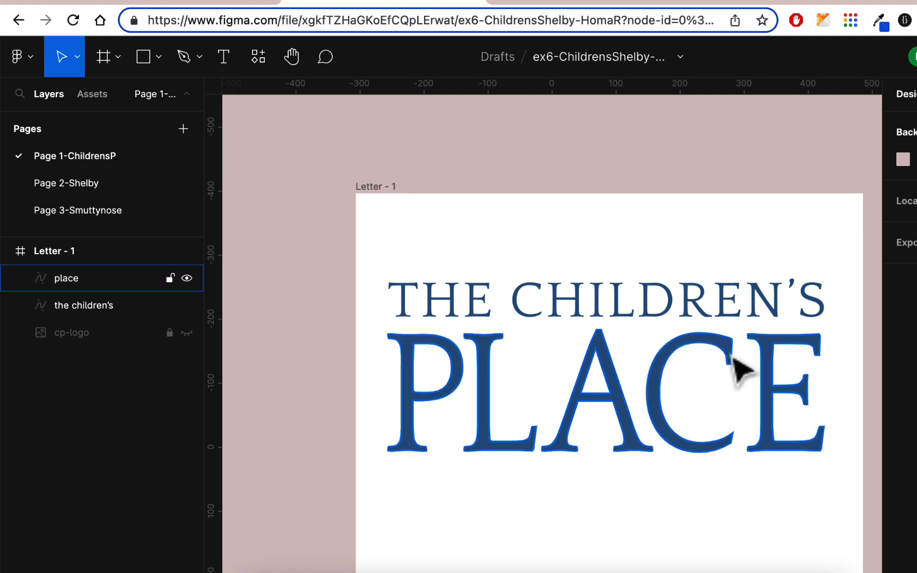
- Examine the letter shapes of "PLACE" and "THE CHILDREN'S" up close, including the ends of the C and the serifs and apex of the A
{"action": "scroll", "coordinate": [742, 366], "scroll_direction": "up", "scroll_amount": 5}
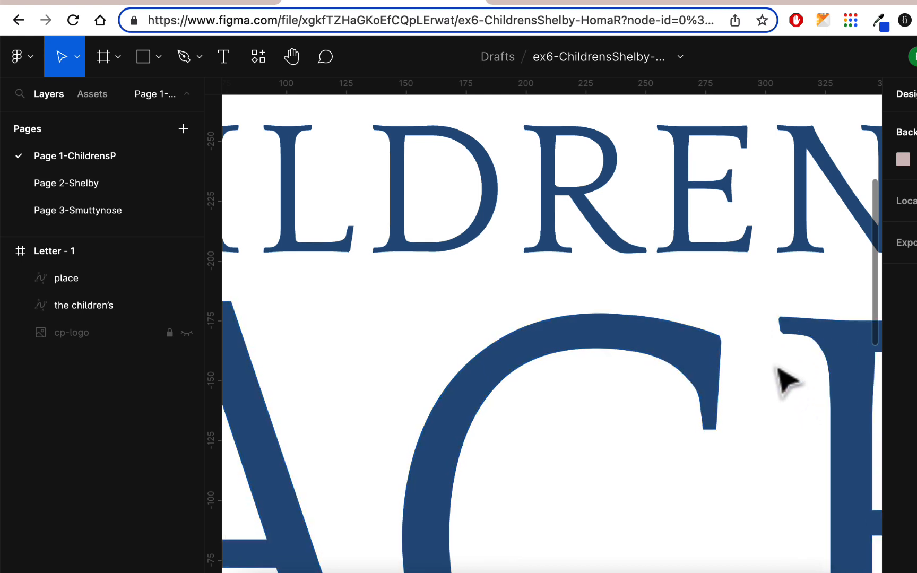
{"action": "scroll", "coordinate": [775, 305], "scroll_direction": "down", "scroll_amount": 5}
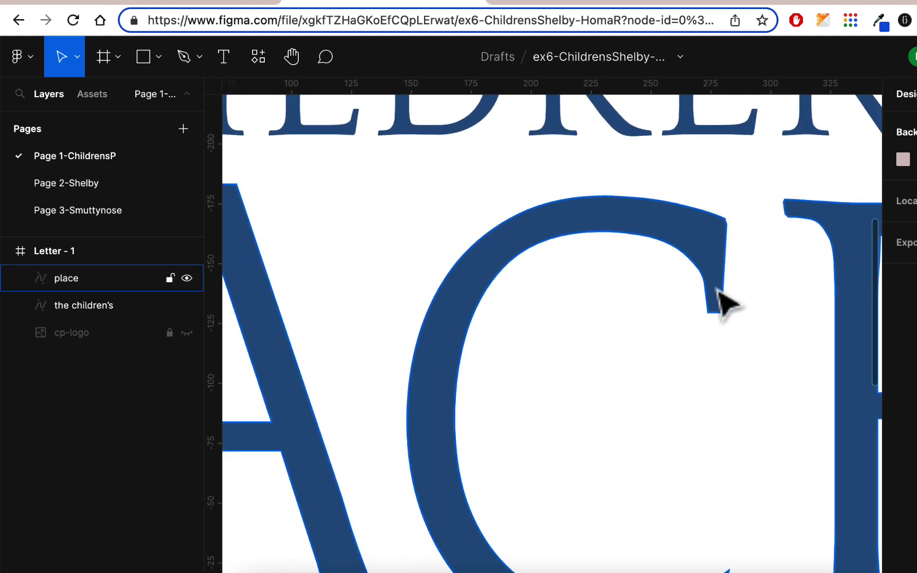
{"action": "scroll", "coordinate": [724, 354], "scroll_direction": "down", "scroll_amount": 7}
{"action": "scroll", "coordinate": [716, 360], "scroll_direction": "up", "scroll_amount": 7}
{"action": "scroll", "coordinate": [716, 360], "scroll_direction": "left", "scroll_amount": 9}
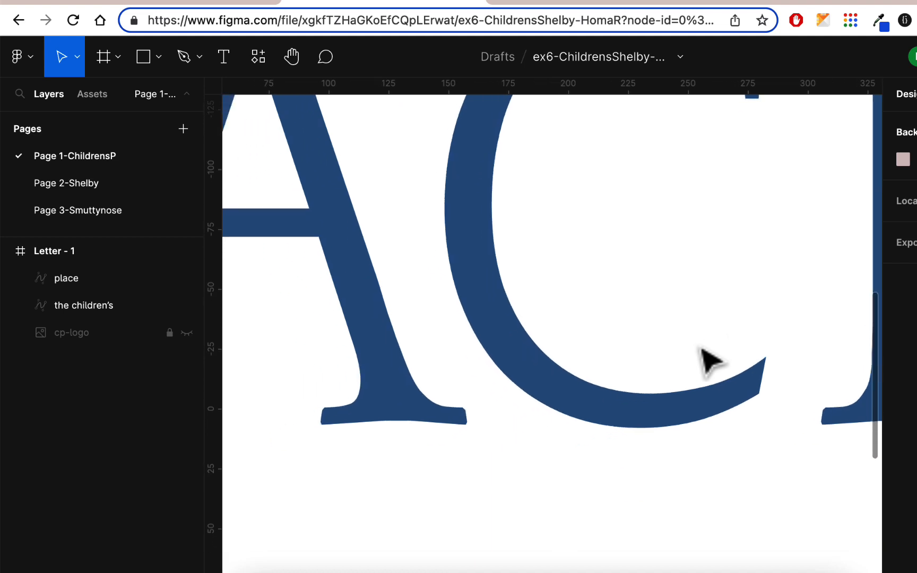
{"action": "scroll", "coordinate": [708, 362], "scroll_direction": "up", "scroll_amount": 2}
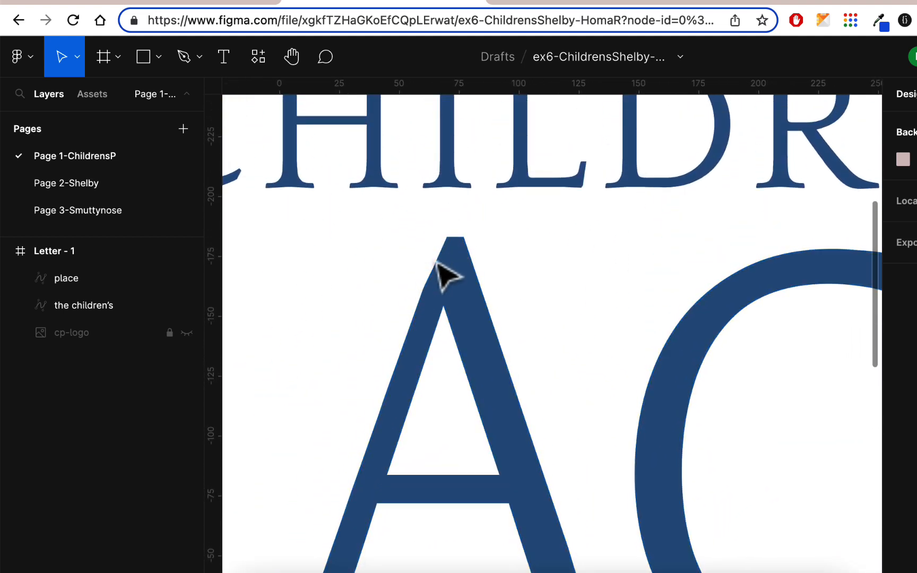
{"action": "scroll", "coordinate": [513, 313], "scroll_direction": "up", "scroll_amount": 3}
{"action": "scroll", "coordinate": [514, 313], "scroll_direction": "left", "scroll_amount": 8}
{"action": "scroll", "coordinate": [517, 313], "scroll_direction": "down", "scroll_amount": 4}
{"action": "scroll", "coordinate": [517, 313], "scroll_direction": "left", "scroll_amount": 2}
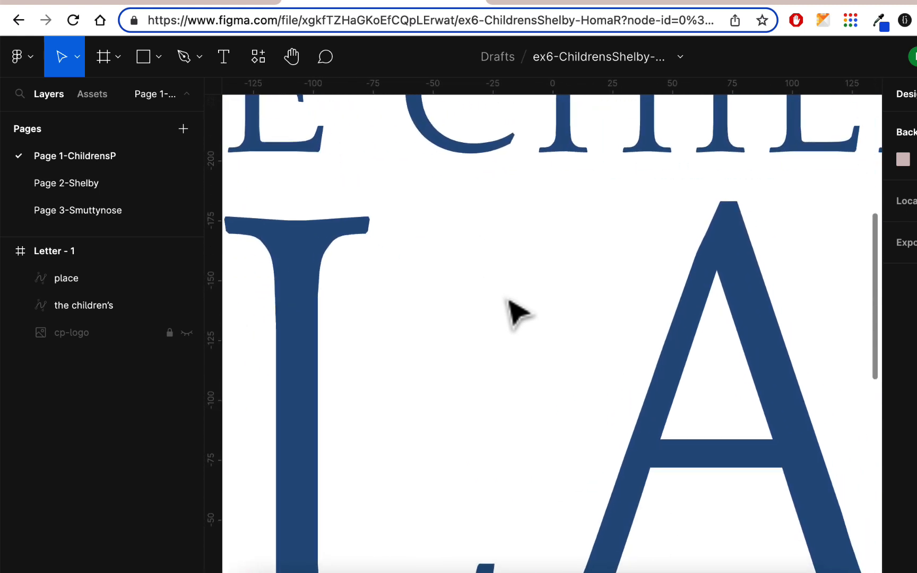
{"action": "scroll", "coordinate": [517, 313], "scroll_direction": "down", "scroll_amount": 5}
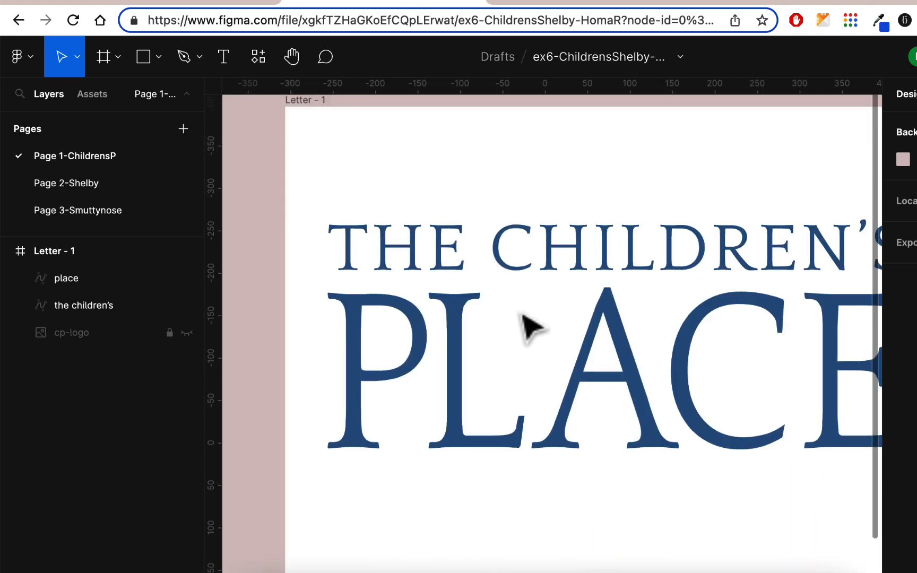
{"action": "scroll", "coordinate": [543, 320], "scroll_direction": "right", "scroll_amount": 4}
{"action": "scroll", "coordinate": [542, 320], "scroll_direction": "up", "scroll_amount": 2}
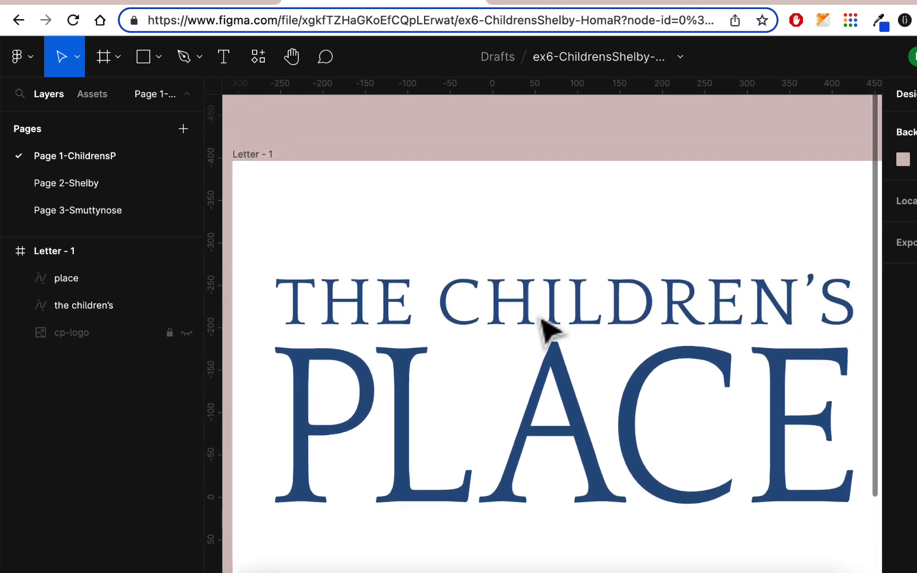
{"action": "scroll", "coordinate": [549, 328], "scroll_direction": "down", "scroll_amount": 2}
{"action": "scroll", "coordinate": [549, 327], "scroll_direction": "left", "scroll_amount": 2}
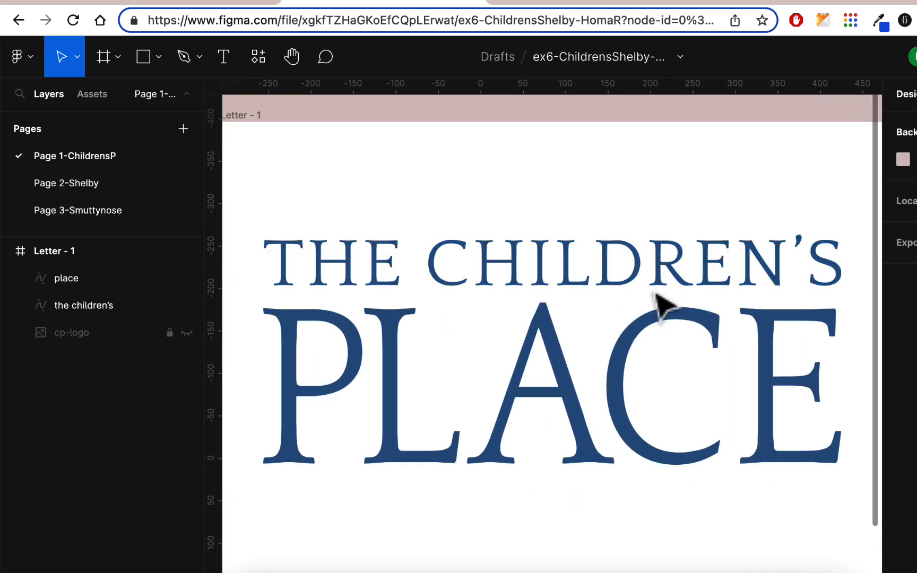